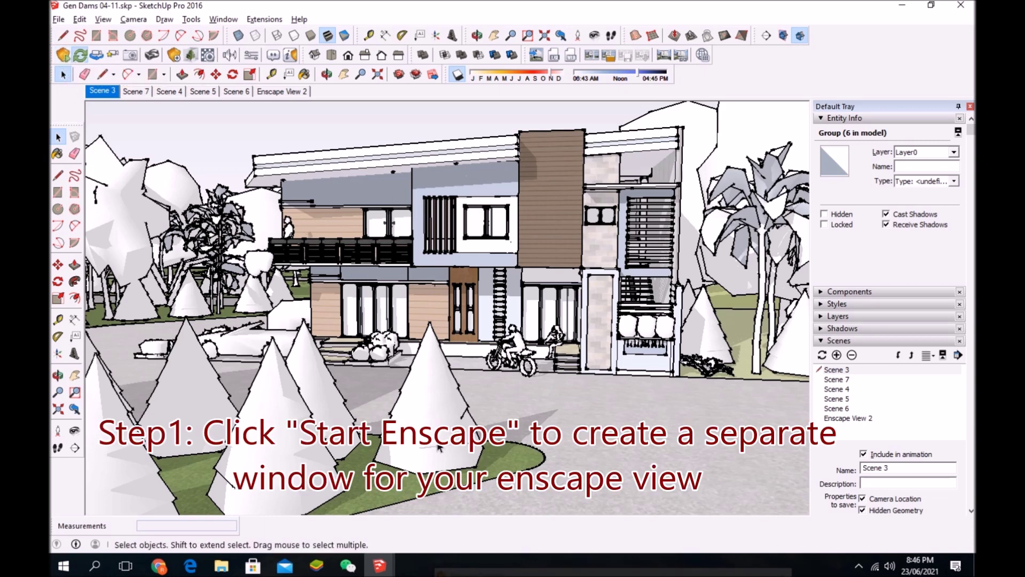
Bring the Enscape render window of the house forward from the grouped SketchUp taskbar icon.
left_click(380, 567)
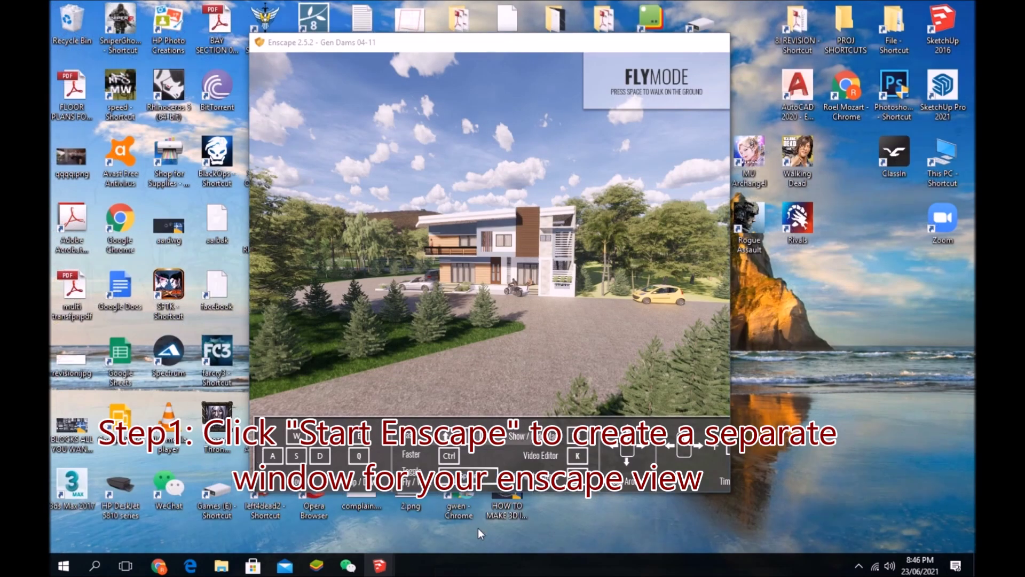
left_click(479, 528)
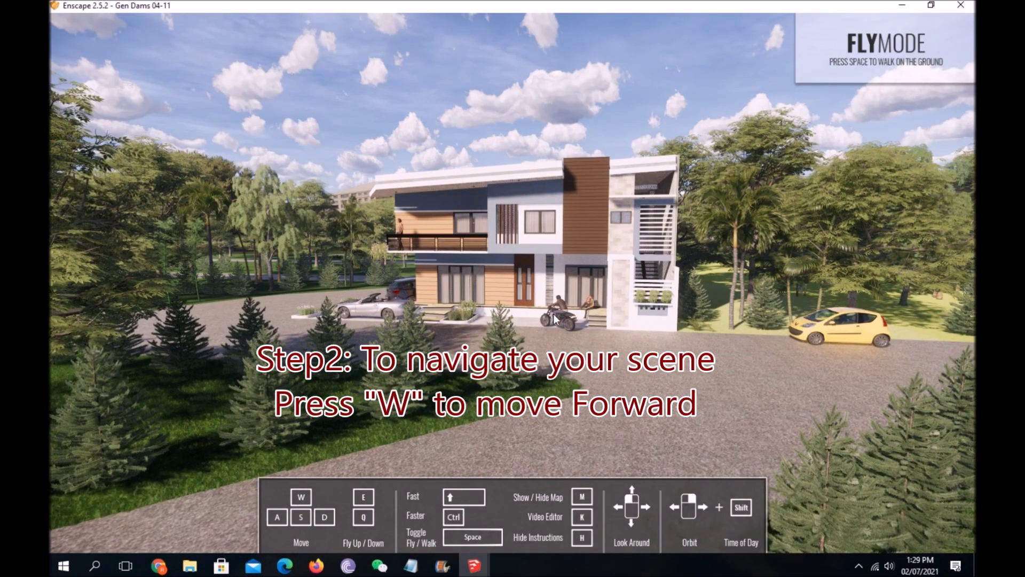
Fly forward and back (W/S), sideways (A/D), then up and down to ground level (E/Q).
key("w")
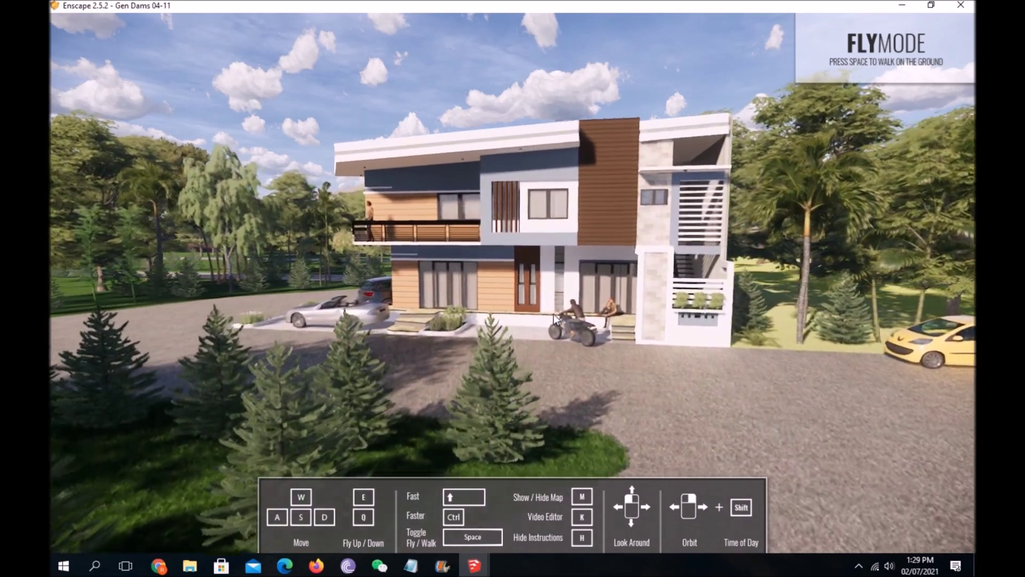
key("w")
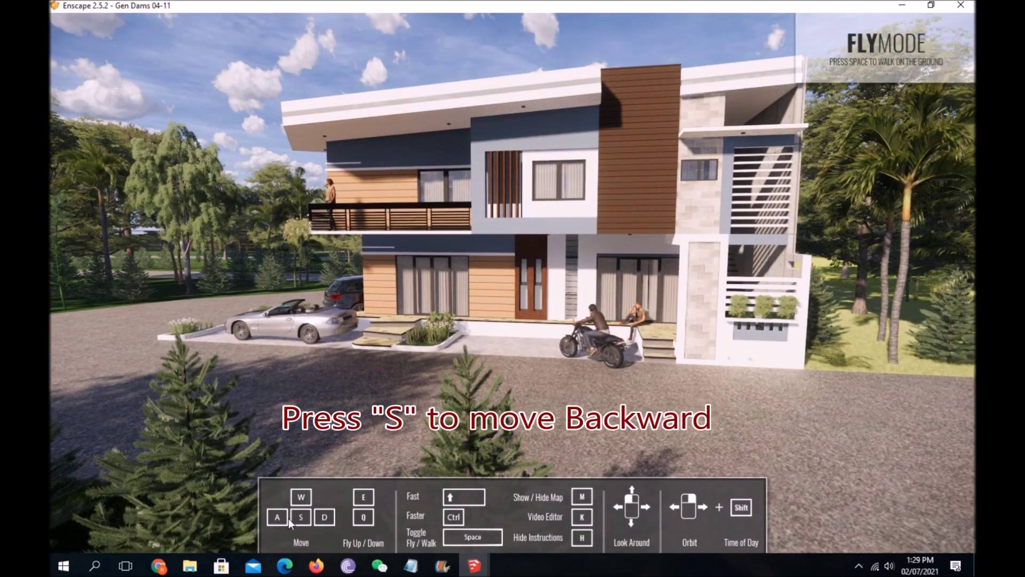
key("s")
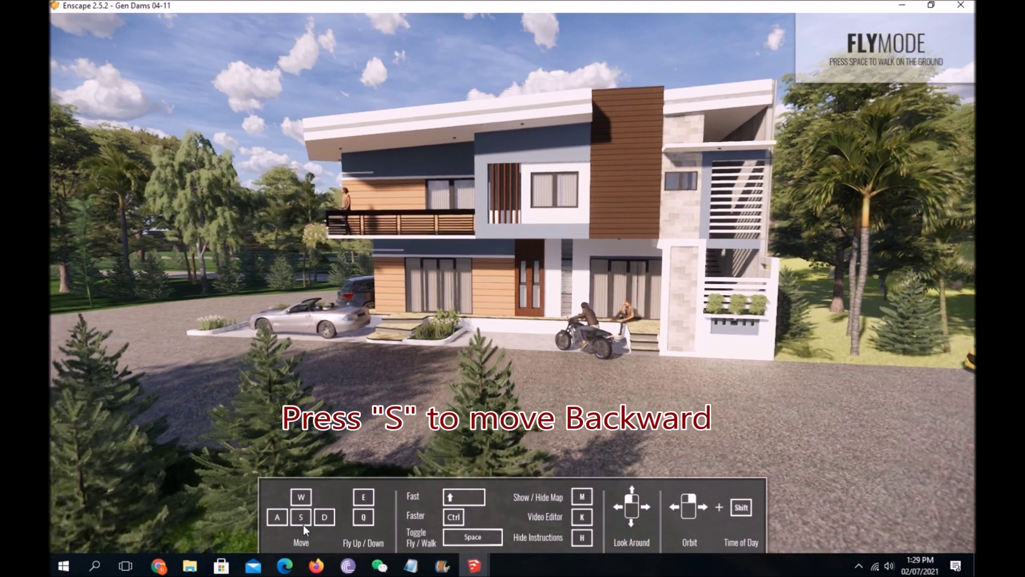
key("s")
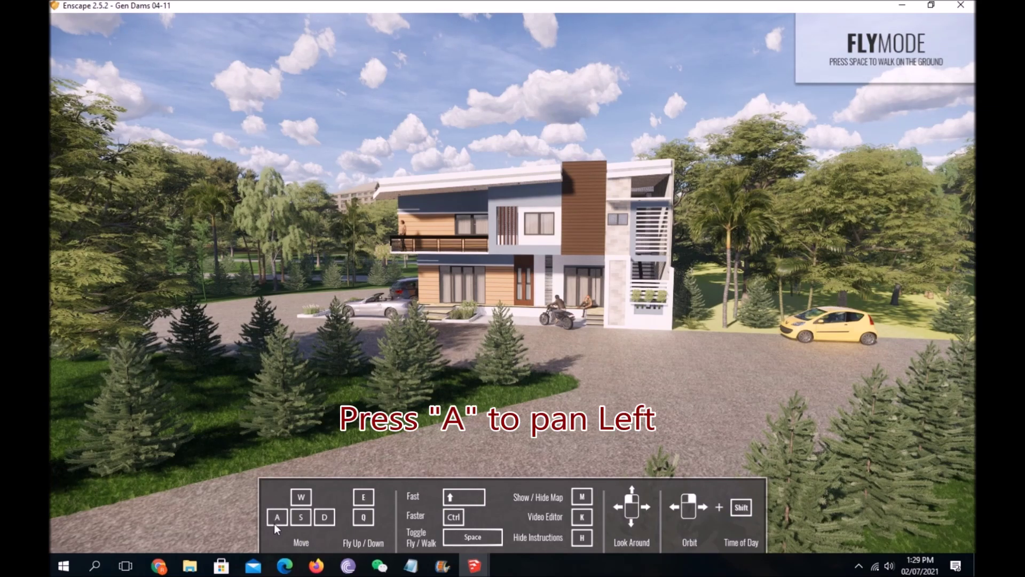
key("a")
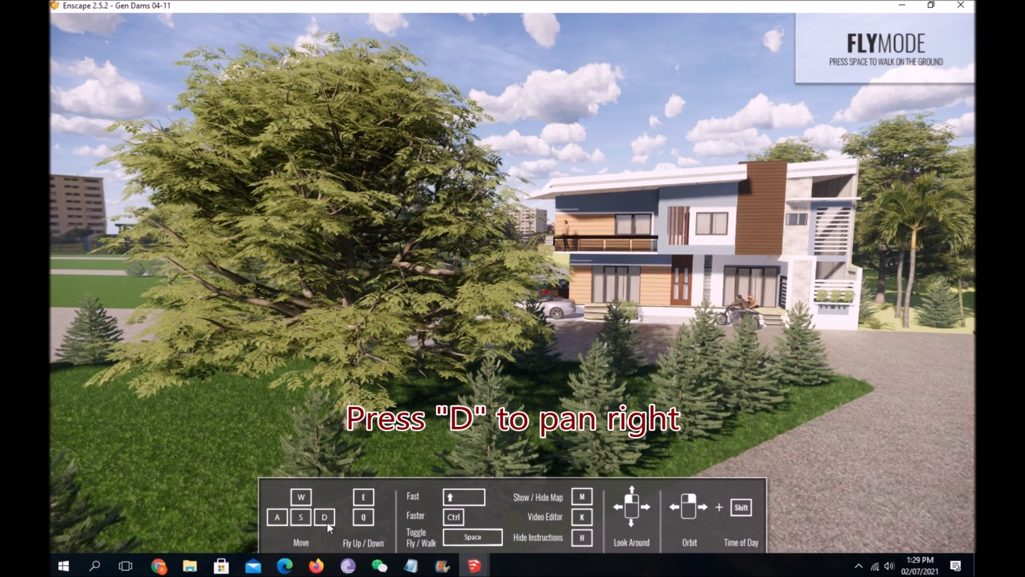
key("d")
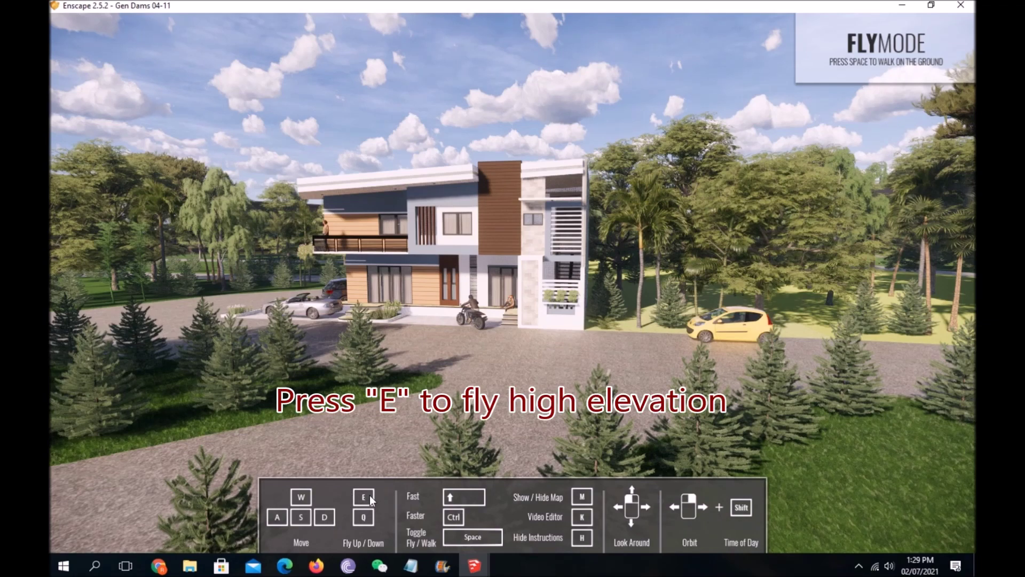
key("e")
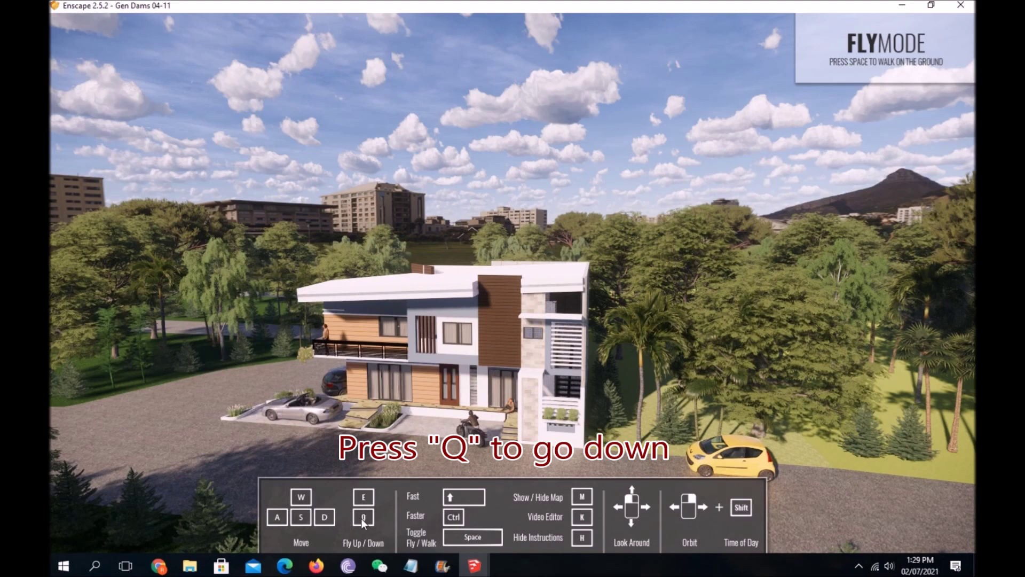
key("q")
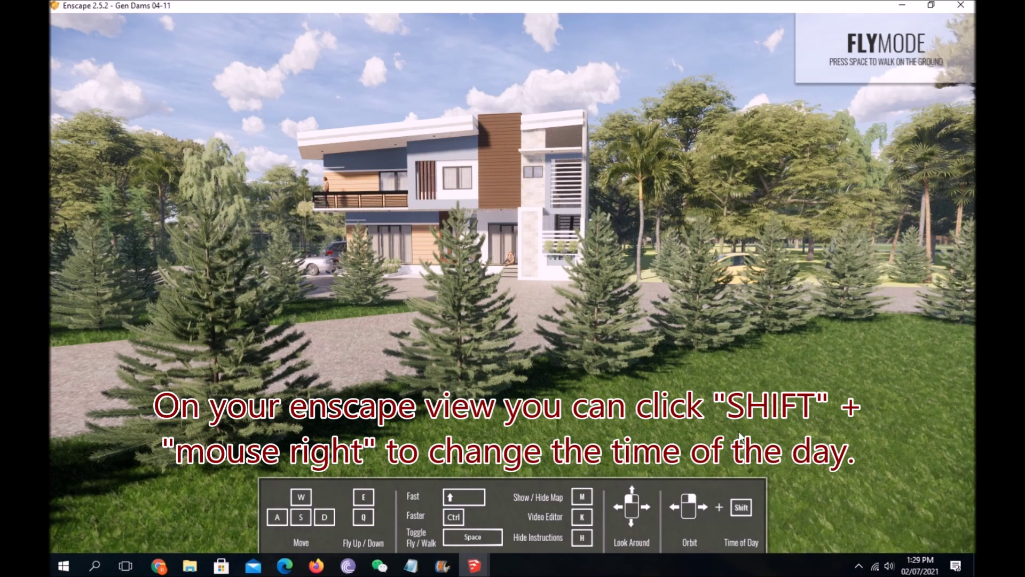
Shift the time of day through 13:44 and 12:32 to 10:26, then turn the view left and back.
right_click_drag(716, 508, 737, 508, "shift")
right_click_drag(513, 289, 577, 288, "shift")
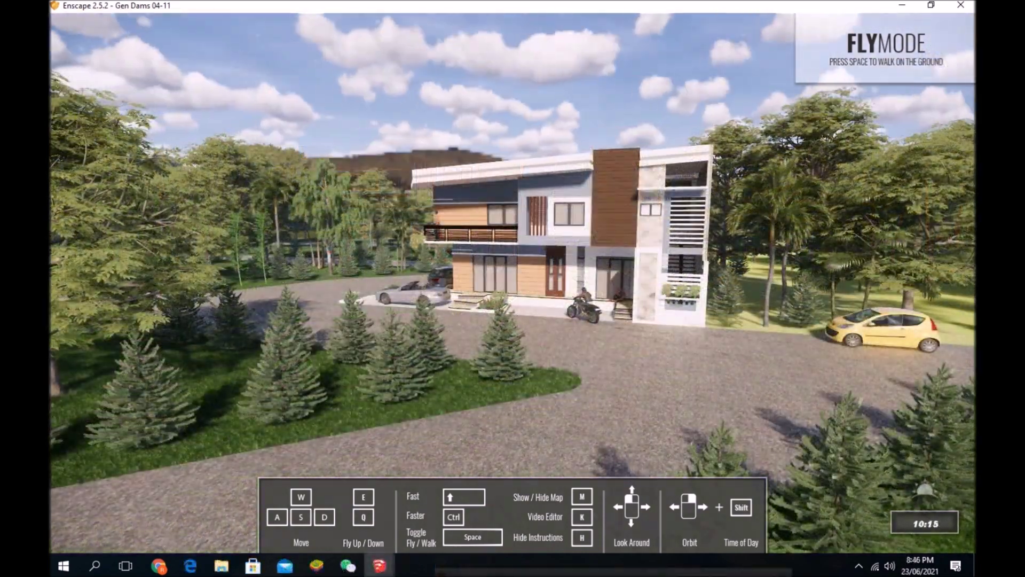
mouse_move(513, 289)
right_mouse_down("shift")
mouse_move(567, 289)
mouse_move(459, 289)
right_mouse_up("shift")
mouse_move(880, 241)
right_mouse_down("shift")
mouse_move(830, 209)
mouse_move(763, 209)
mouse_move(787, 209)
right_mouse_up("shift")
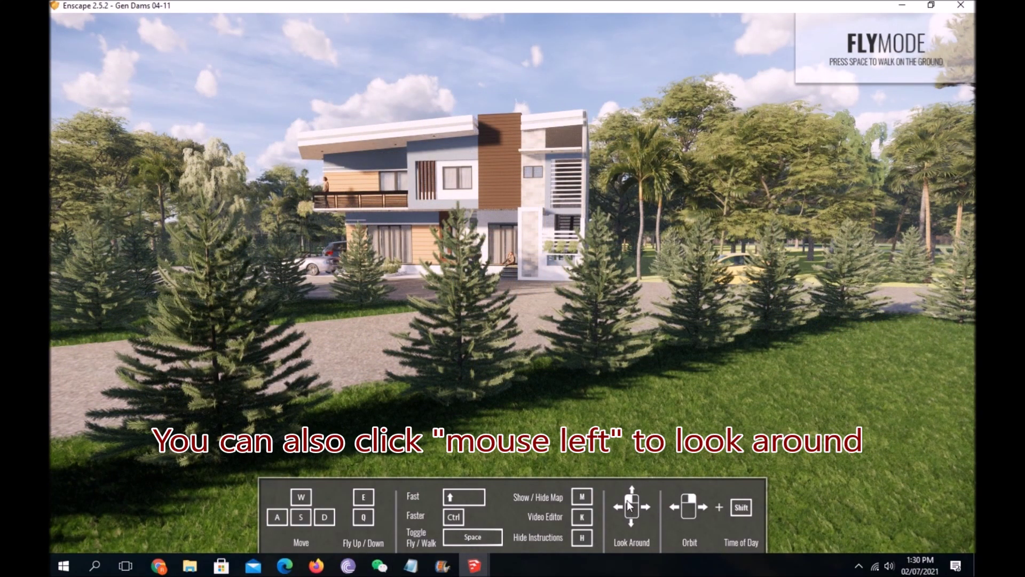
mouse_move(469, 331)
left_mouse_down()
mouse_move(332, 335)
mouse_move(544, 335)
left_mouse_up()
left_click_drag(379, 364, 395, 365)
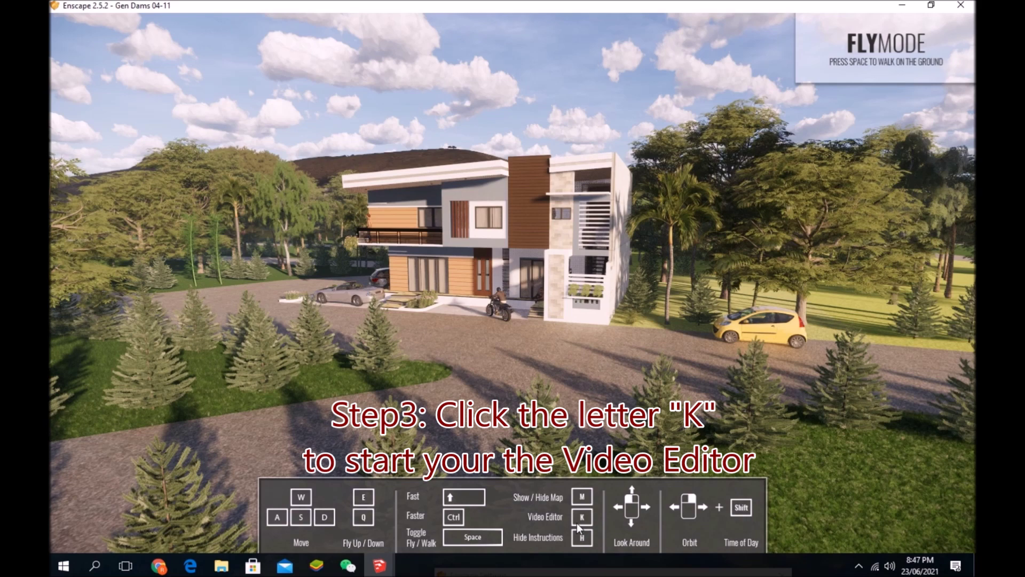
Open the Video Editor, remove all old keyframes, add the first keyframe, then lower the camera.
key("k")
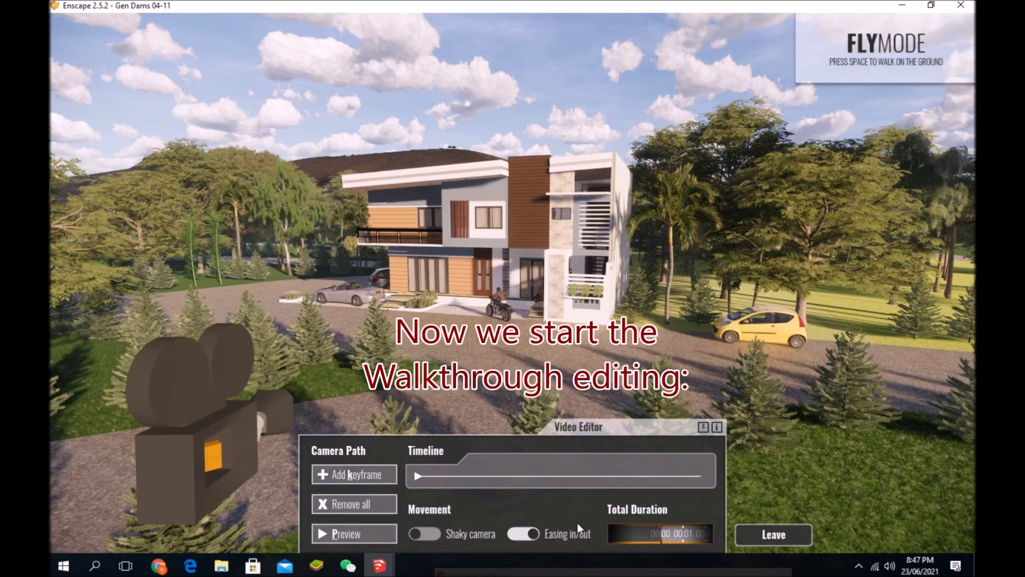
left_click(371, 506)
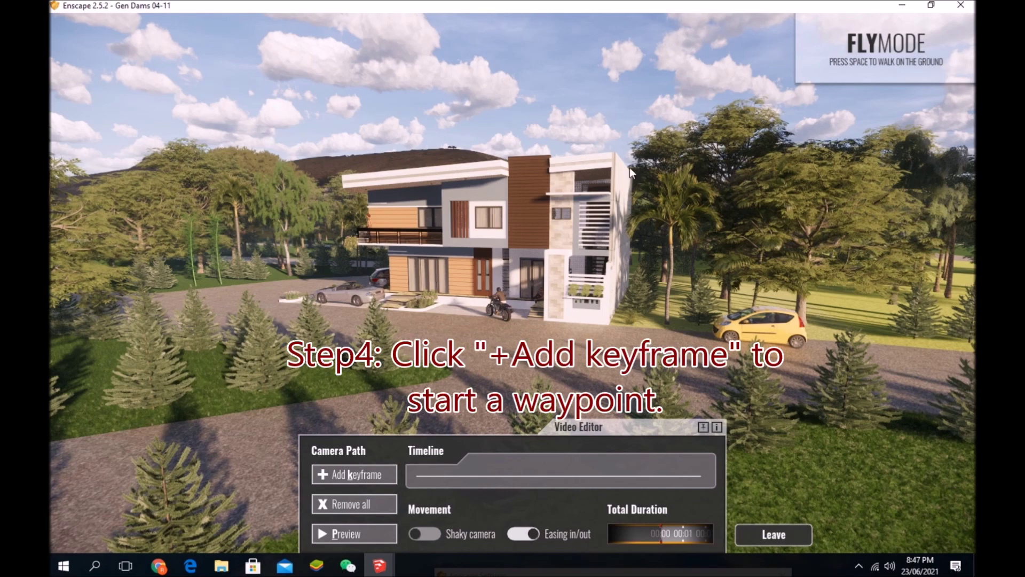
left_click(359, 475)
key("q")
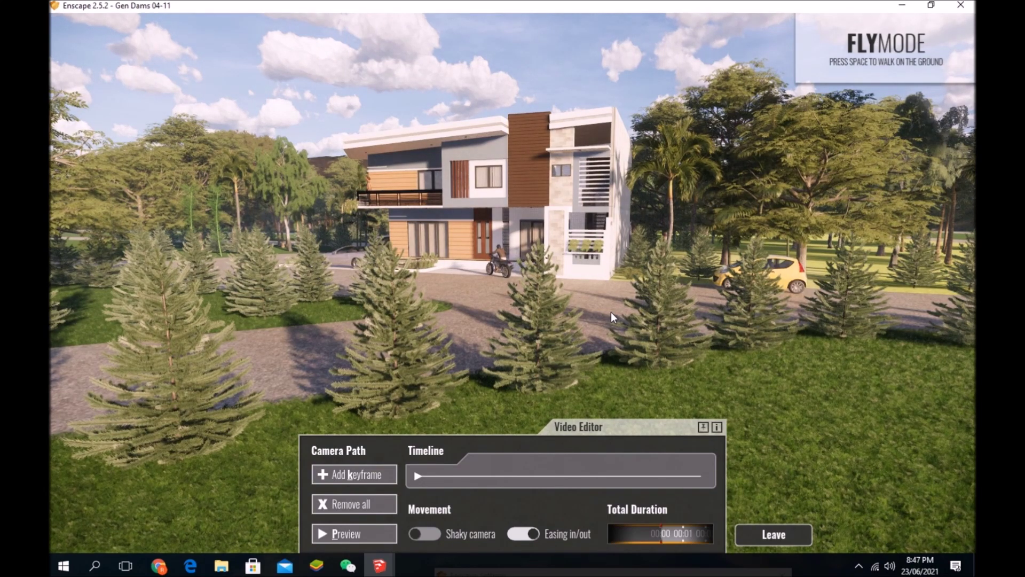
Add a keyframe here, then fly past the pine toward the house and add another.
key("k")
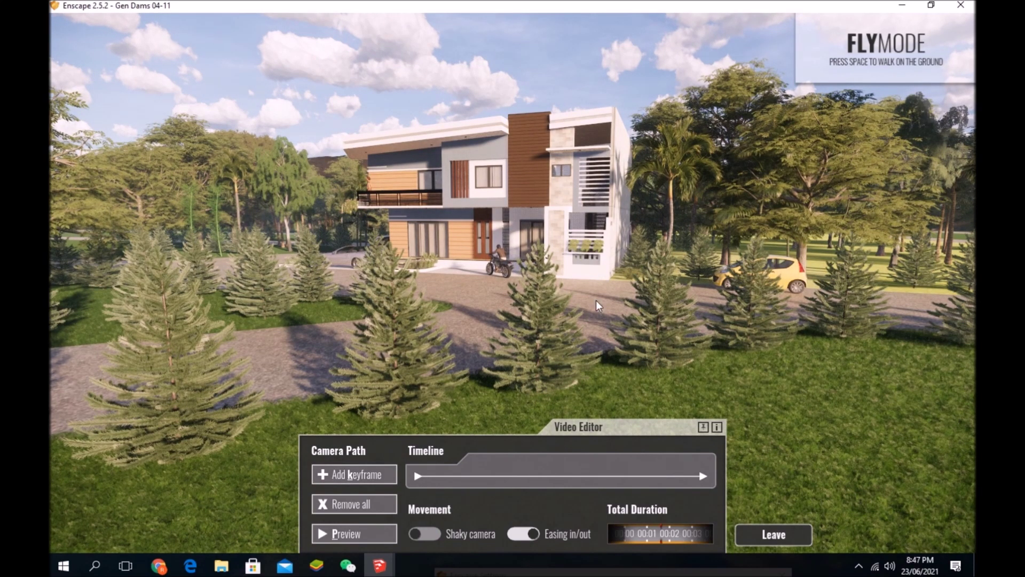
key("q")
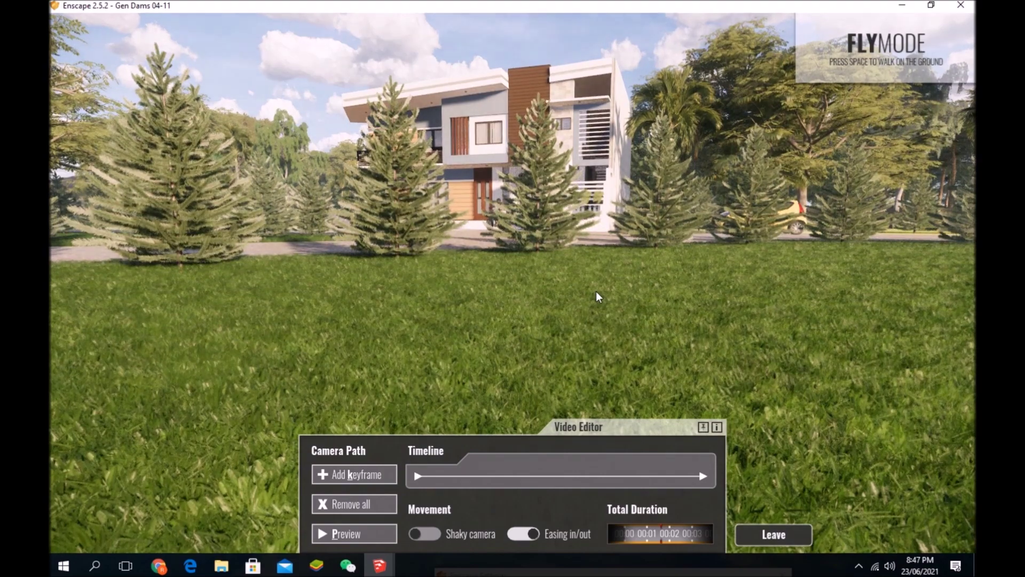
key("e")
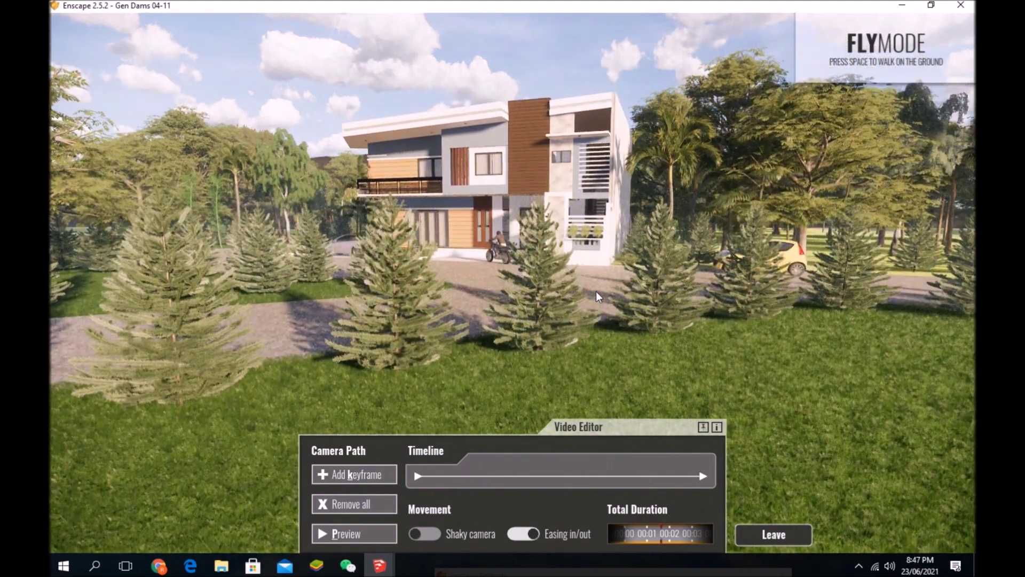
key("w")
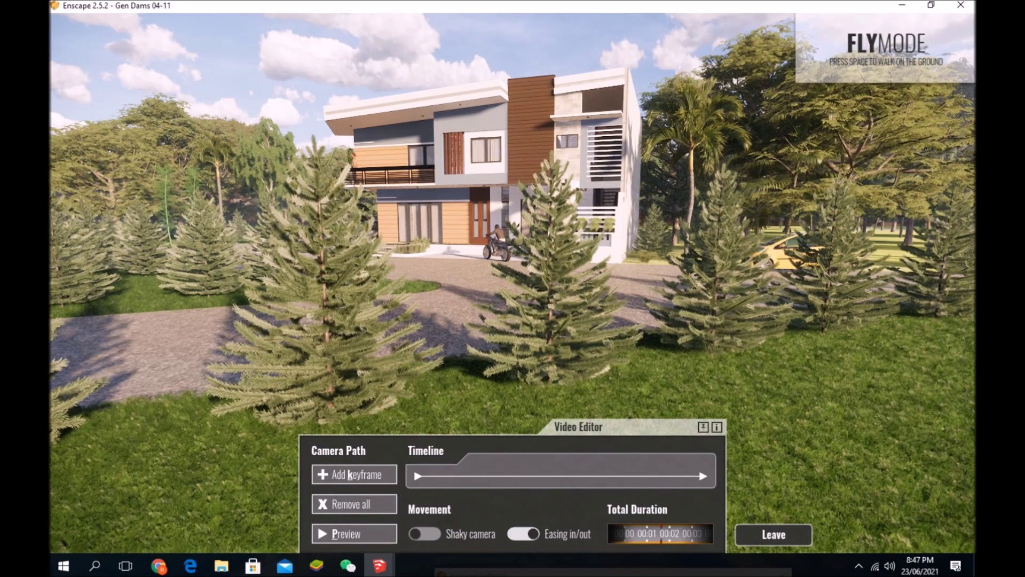
key("d")
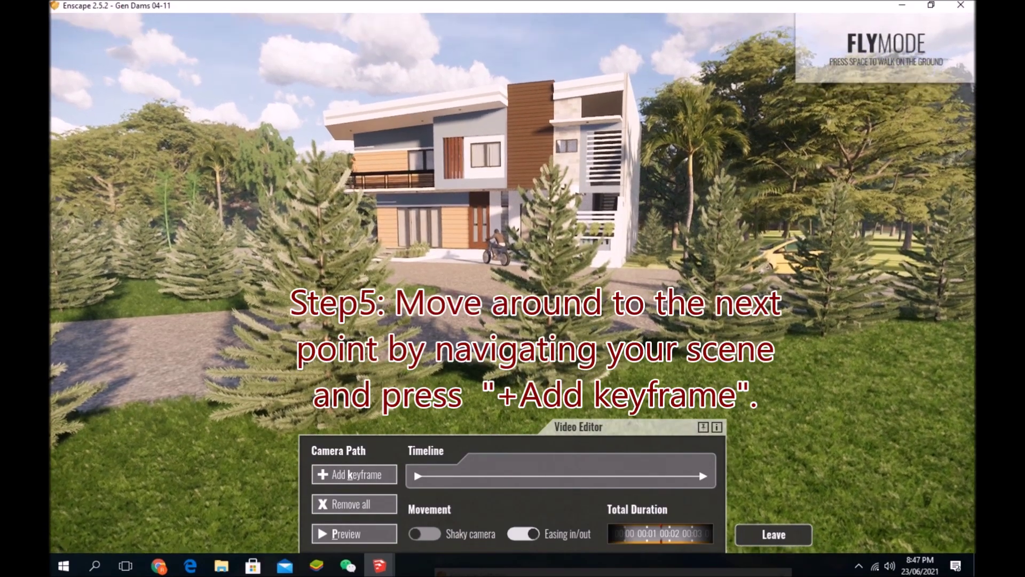
key("w")
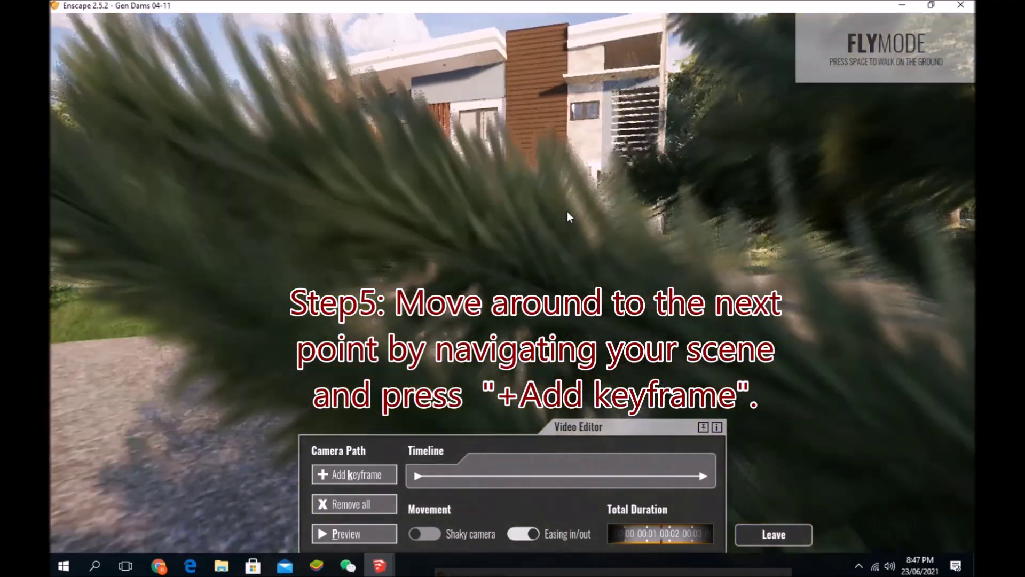
key("s")
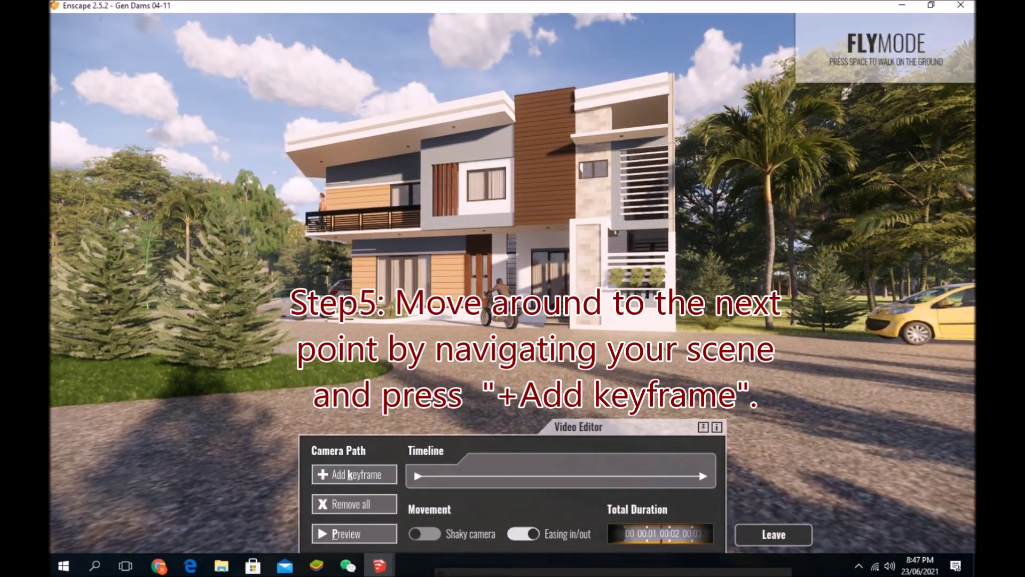
key("k")
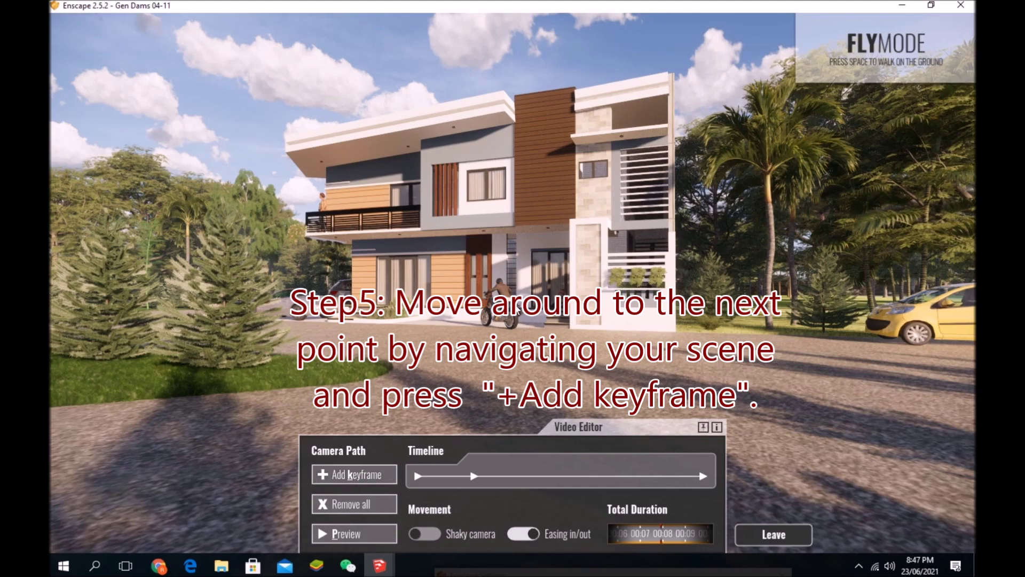
Move to a new vantage framing the house against the sky and add a keyframe.
key("d")
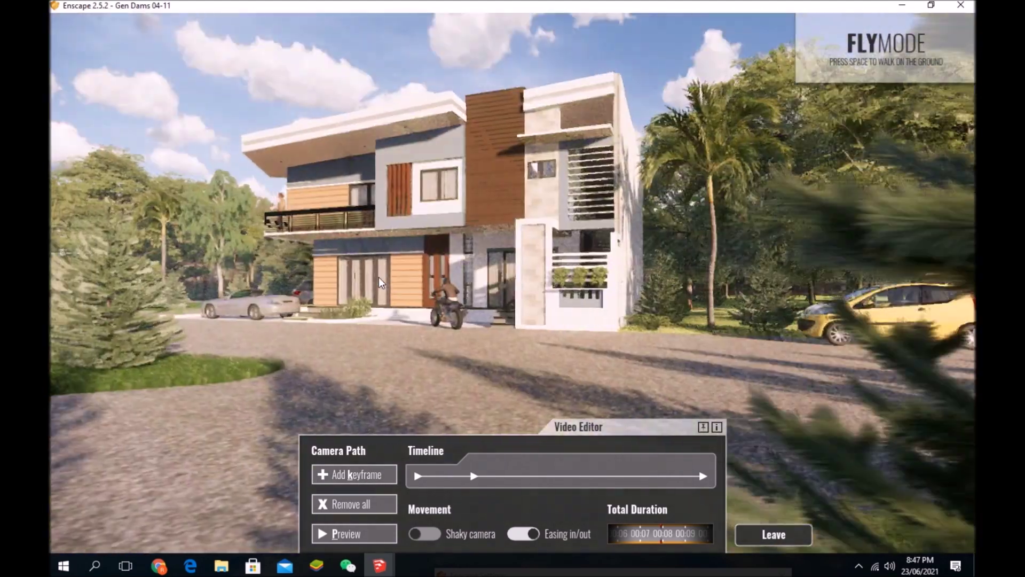
key("w")
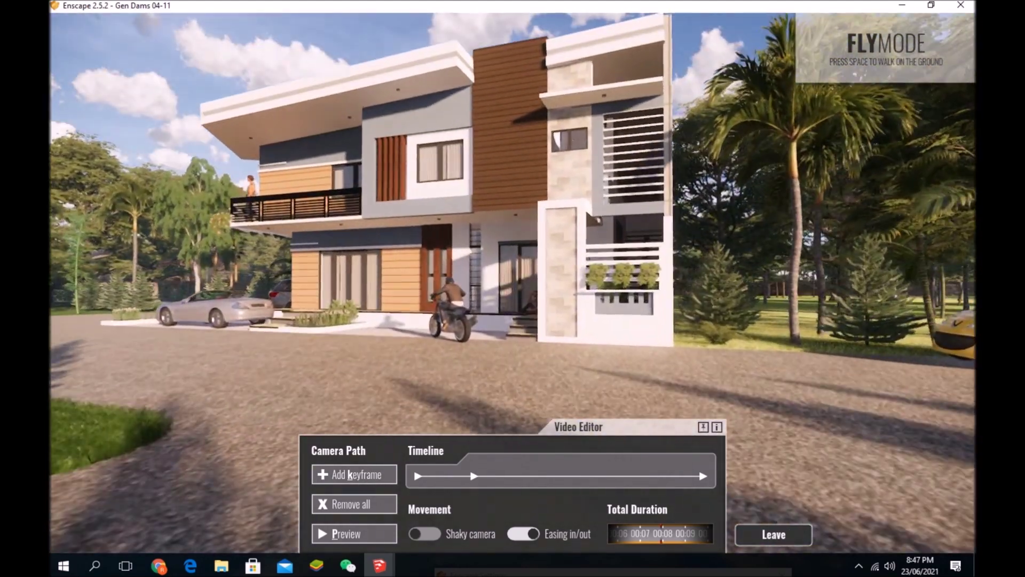
left_click_drag(379, 278, 362, 278)
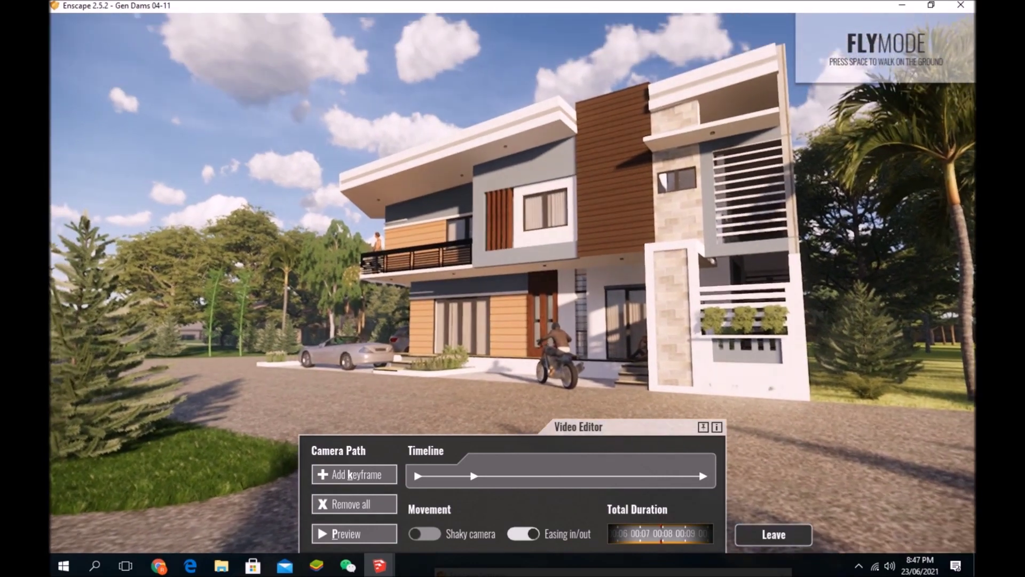
left_click_drag(374, 231, 437, 284)
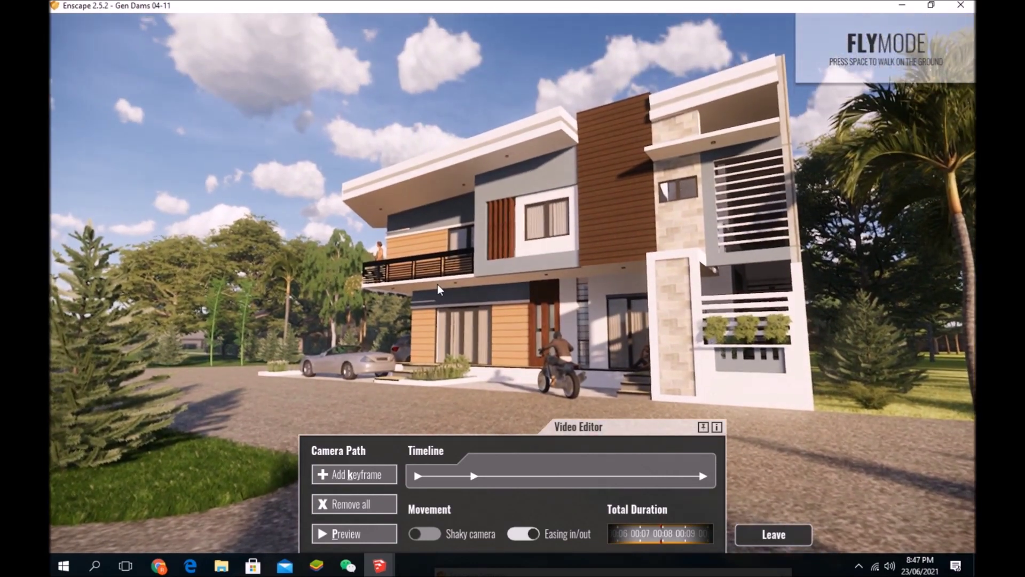
key("d")
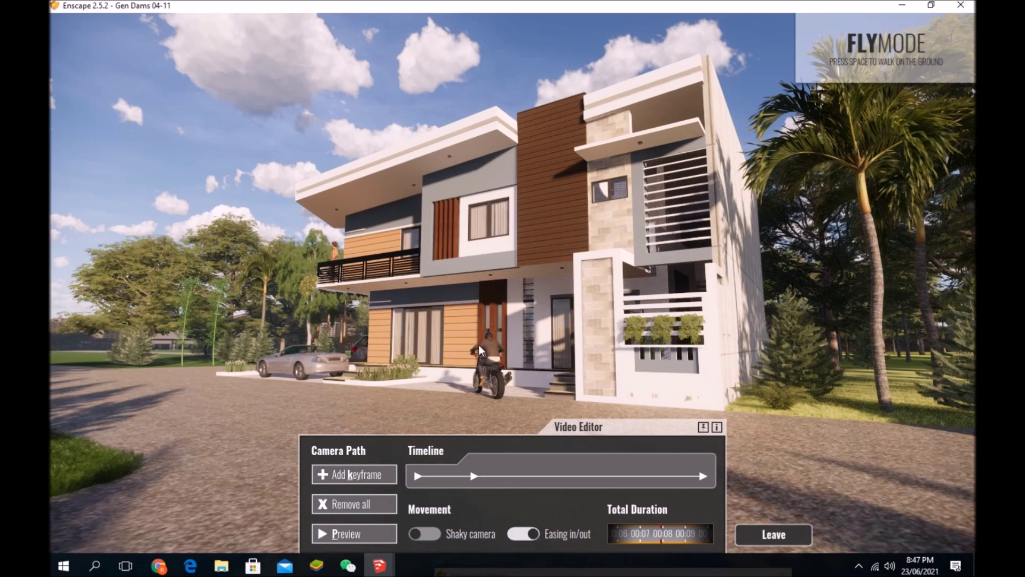
left_click(353, 482)
Add keyframes toward the yellow car with the pine in front, and along the facade.
mouse_move(608, 311)
left_mouse_down()
mouse_move(513, 315)
mouse_move(382, 466)
left_mouse_up()
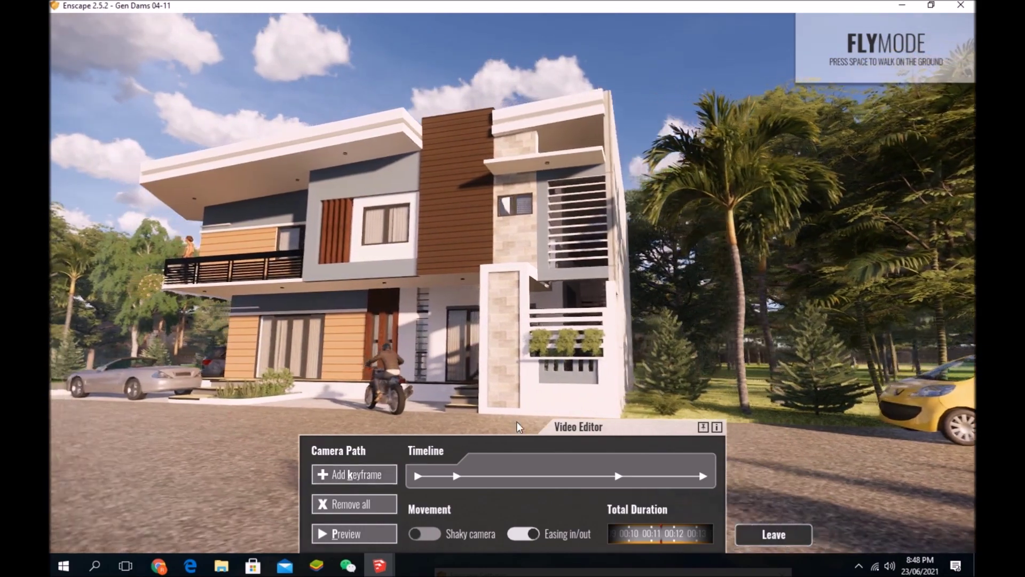
mouse_move(516, 421)
left_mouse_down()
mouse_move(632, 353)
mouse_move(556, 367)
mouse_move(396, 486)
left_mouse_up()
left_click(351, 479)
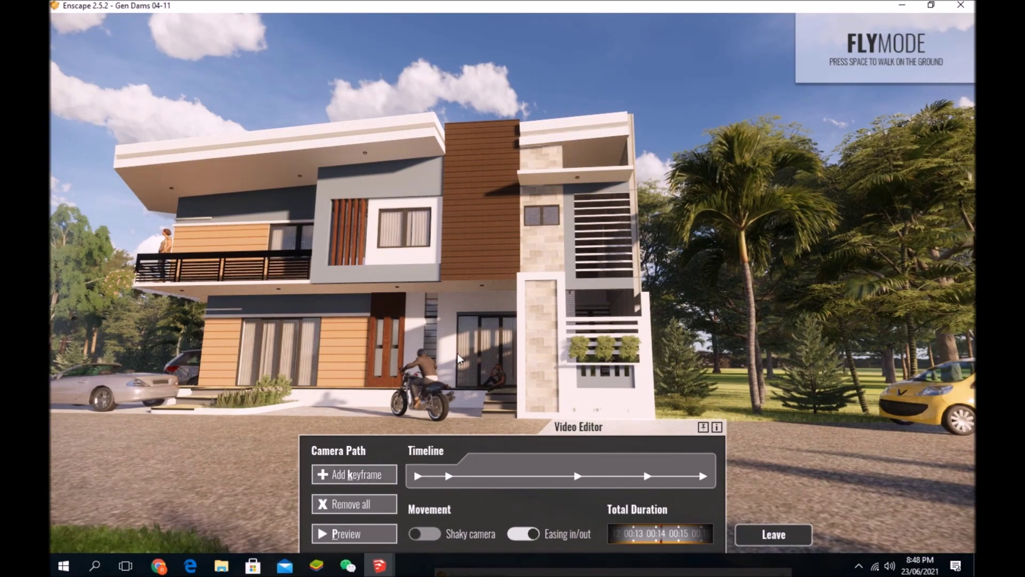
key("w")
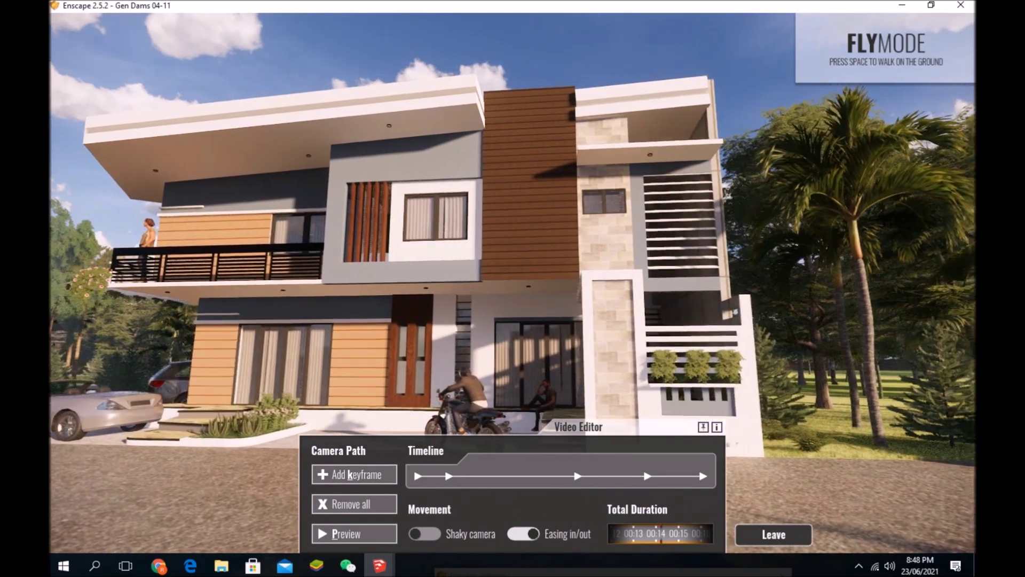
key("a")
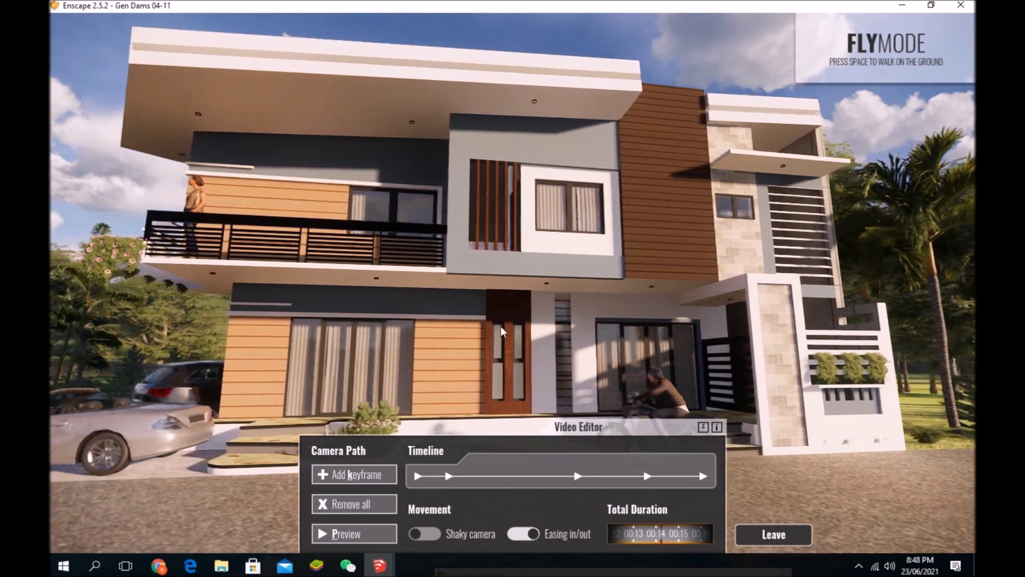
key("s")
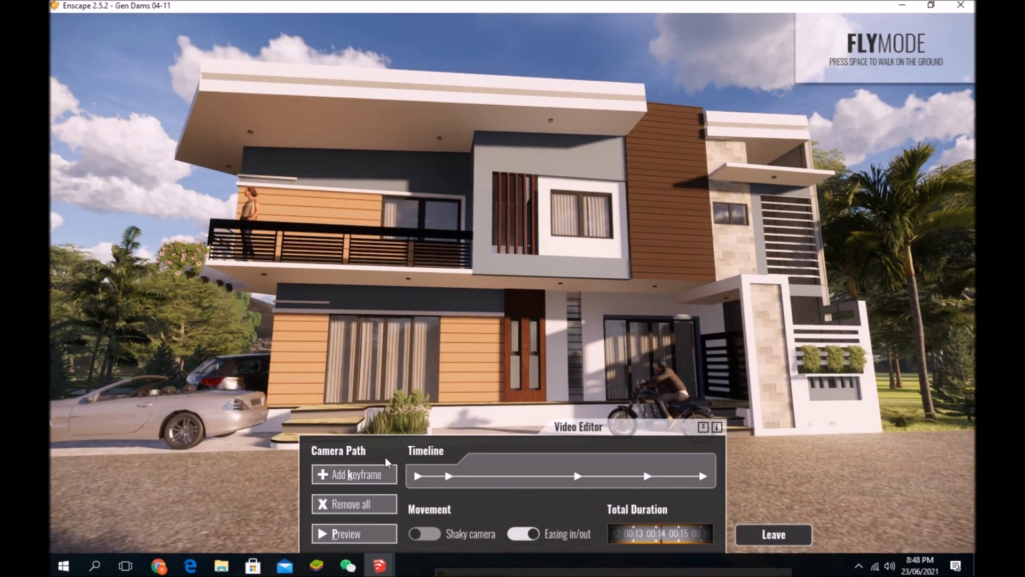
left_click(345, 476)
Add keyframes toward the balcony side and at the silver convertible corner, then swing left.
key("w")
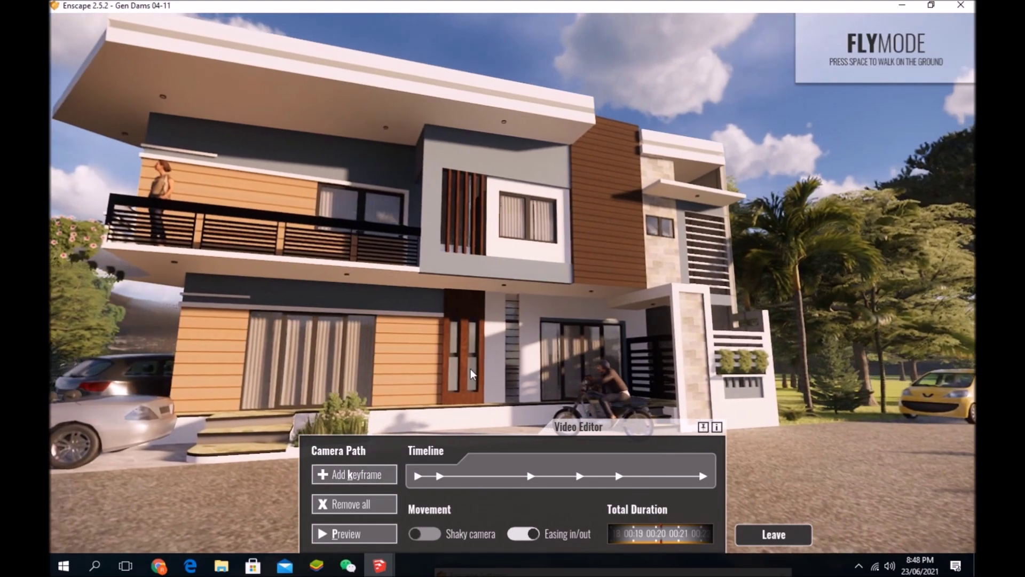
key("a")
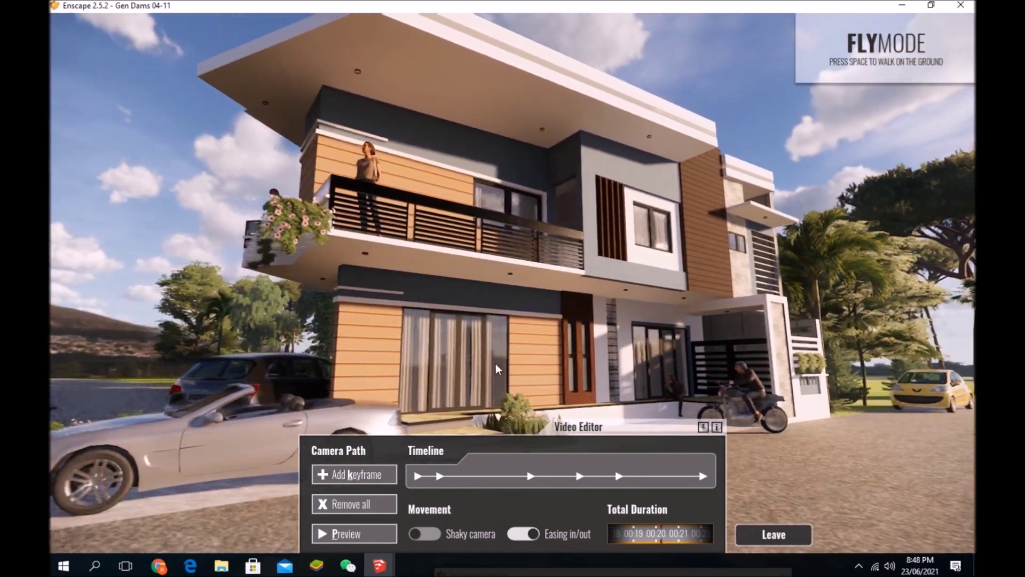
key("s")
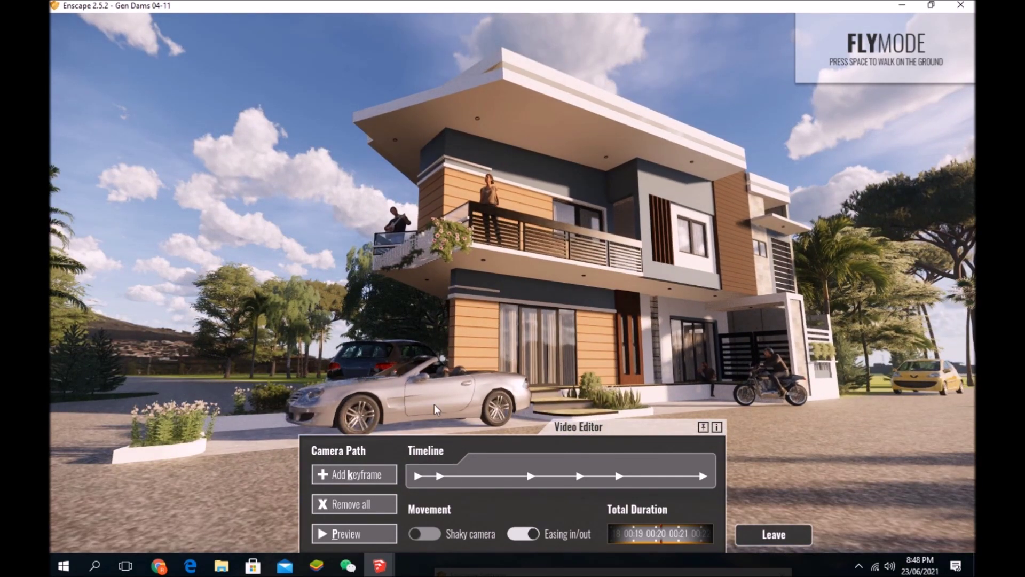
left_click(353, 474)
mouse_move(459, 376)
right_mouse_down()
mouse_move(406, 376)
mouse_move(510, 378)
right_mouse_up()
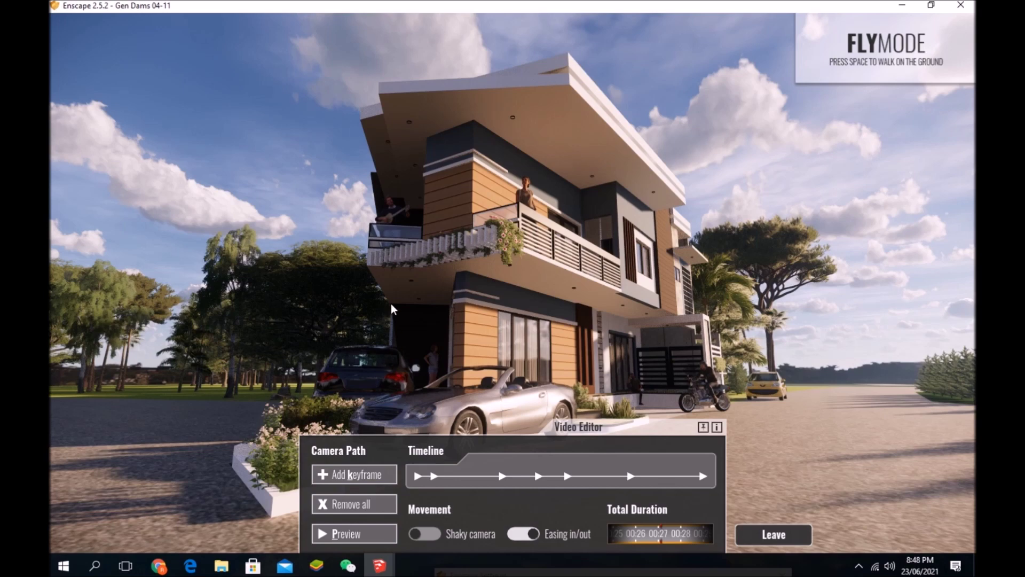
right_click_drag(391, 303, 391, 336)
left_click_drag(388, 301, 389, 309)
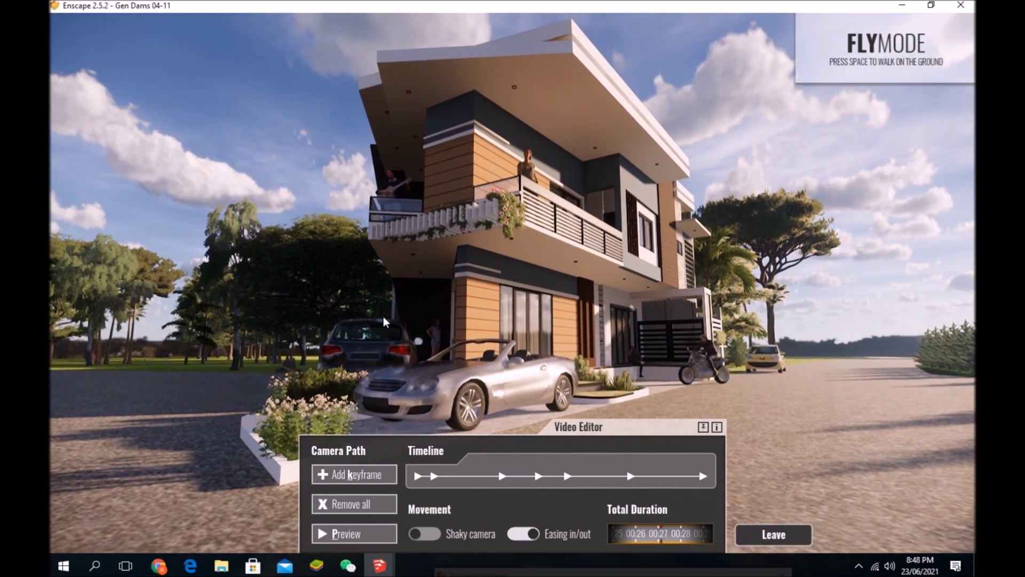
left_click(359, 478)
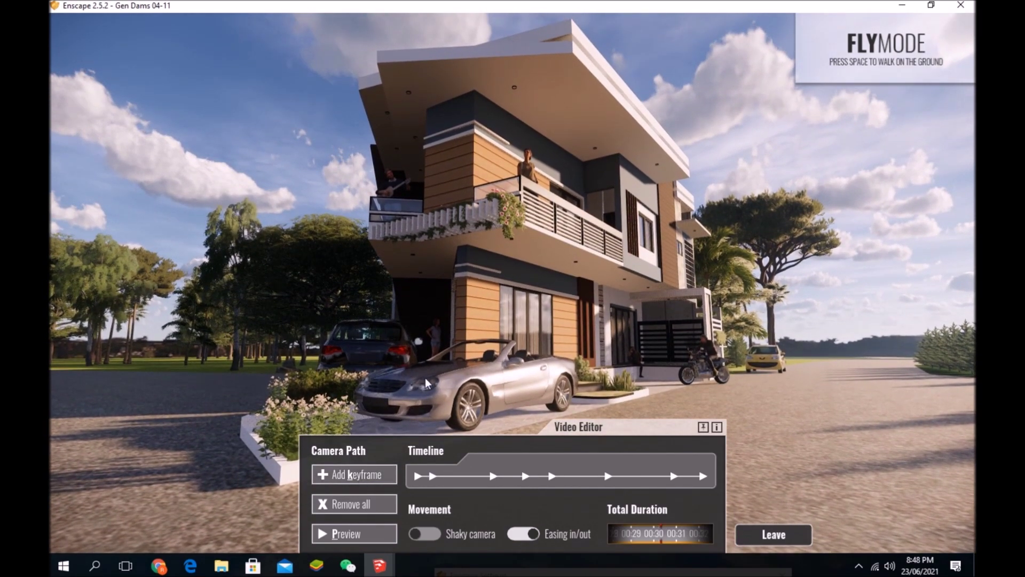
left_click_drag(433, 374, 654, 365)
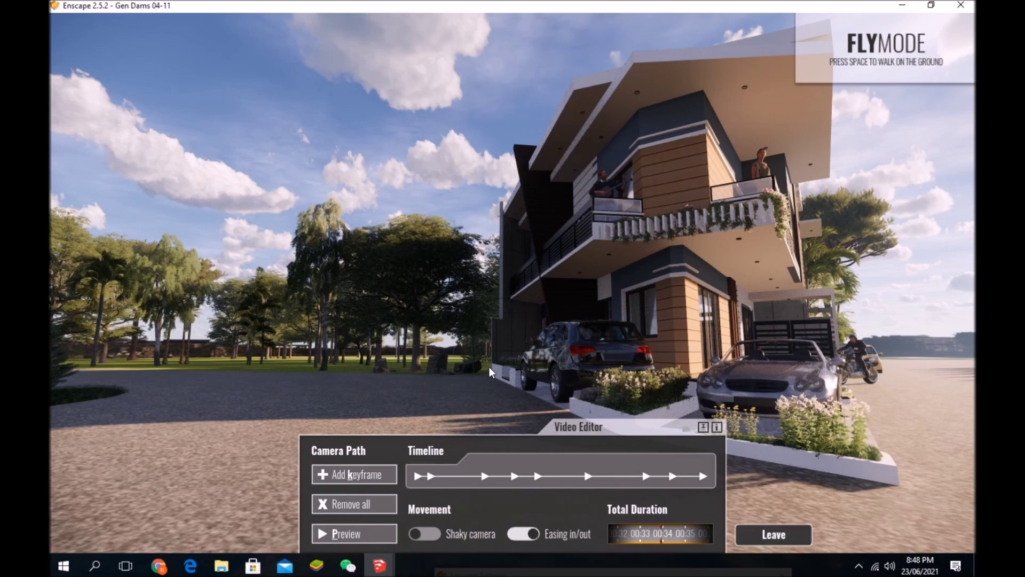
key("d")
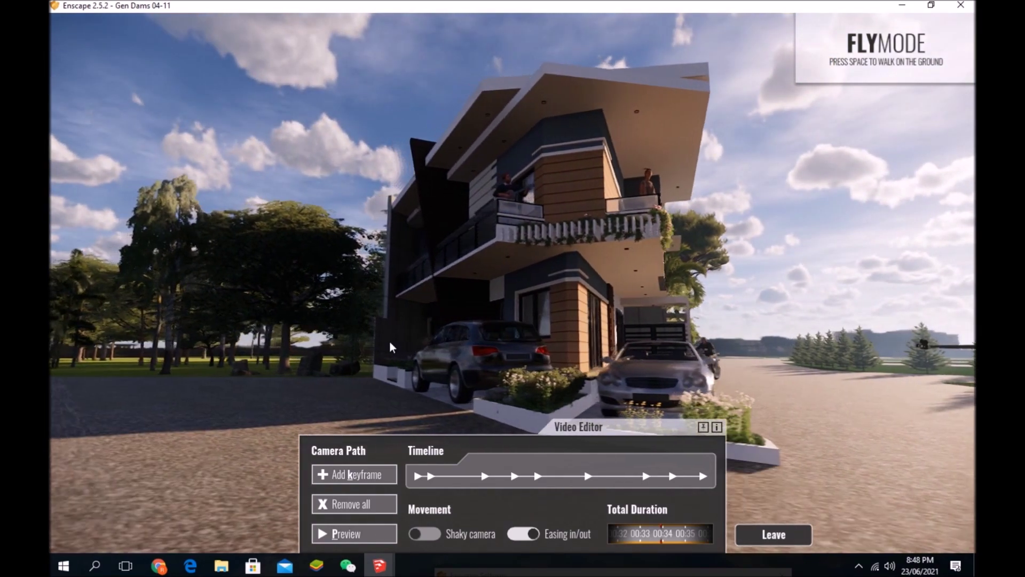
Ease the camera back along the house side and add a side-view keyframe.
key("a")
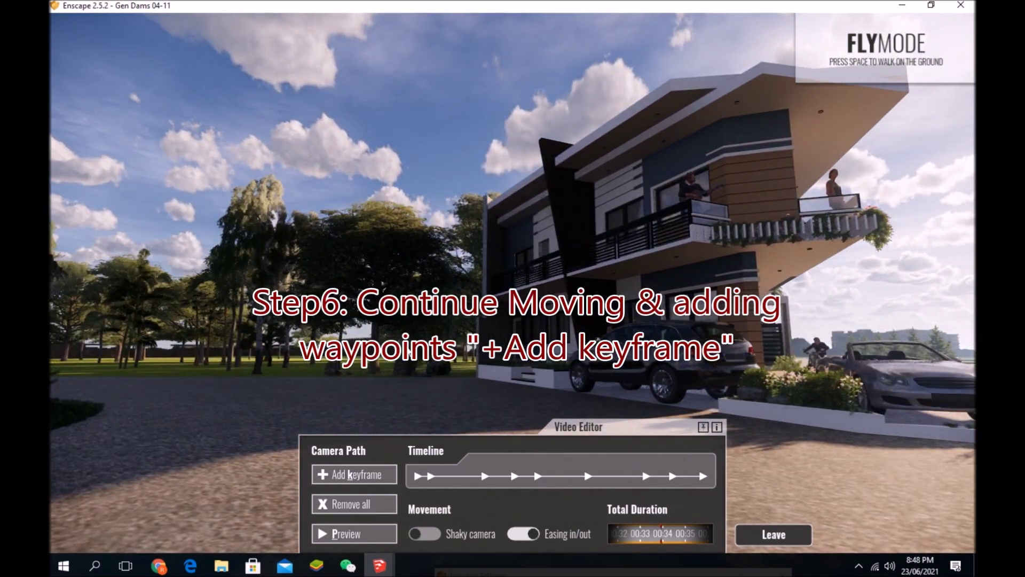
key("d")
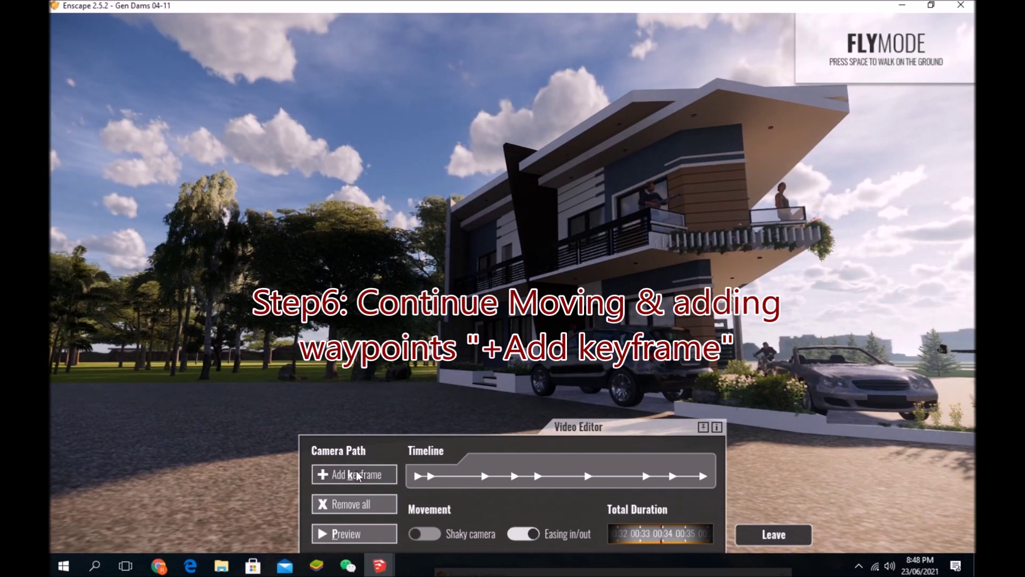
left_click(356, 470)
Move past the trees with the house centred and add a keyframe.
key("d")
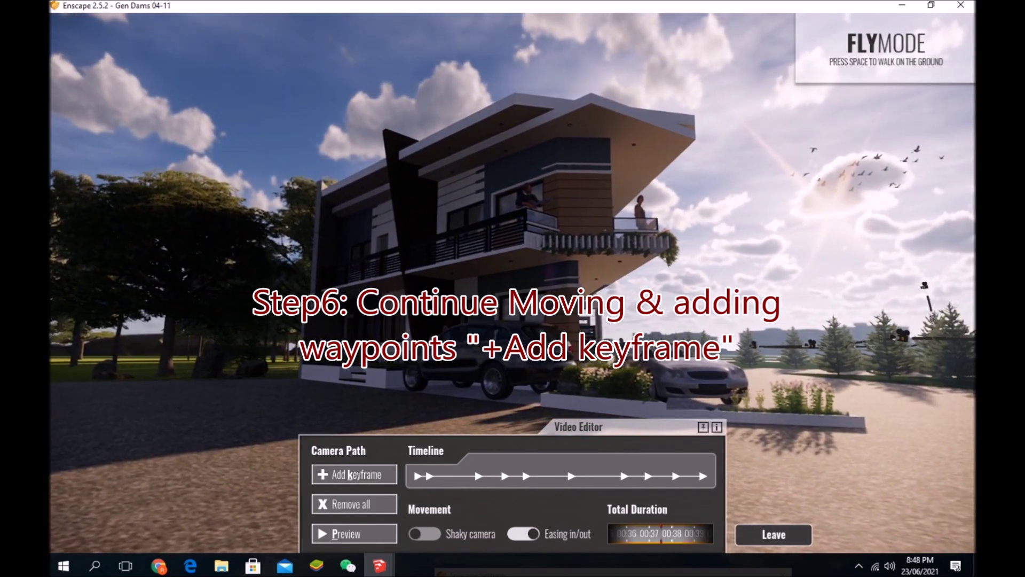
key("a")
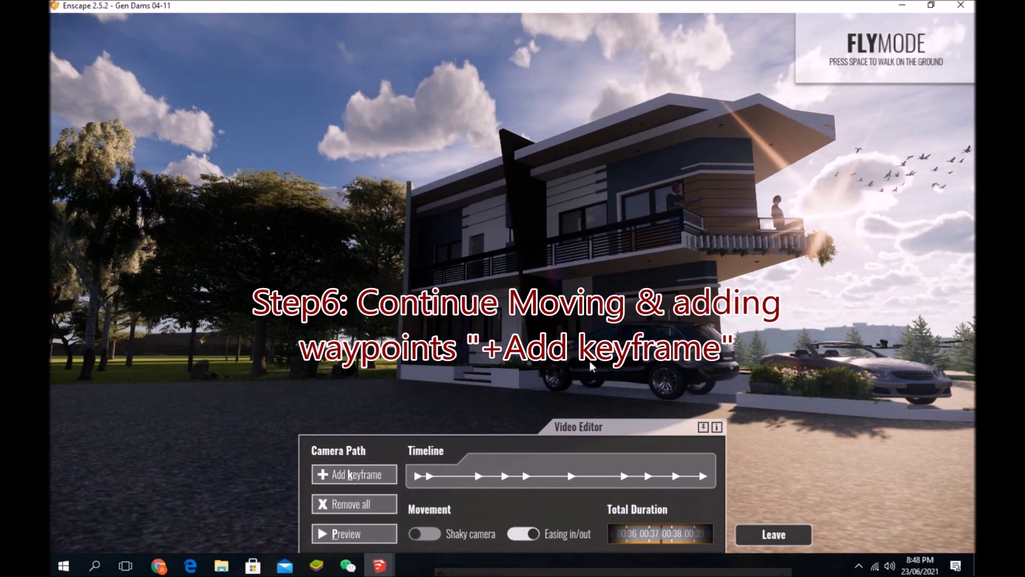
key("d")
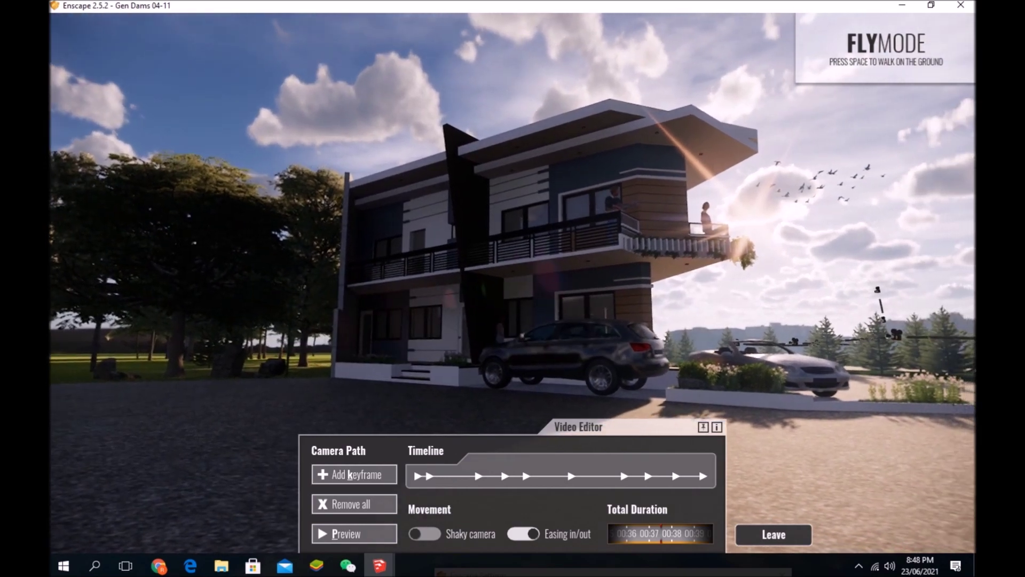
left_click_drag(571, 352, 593, 352)
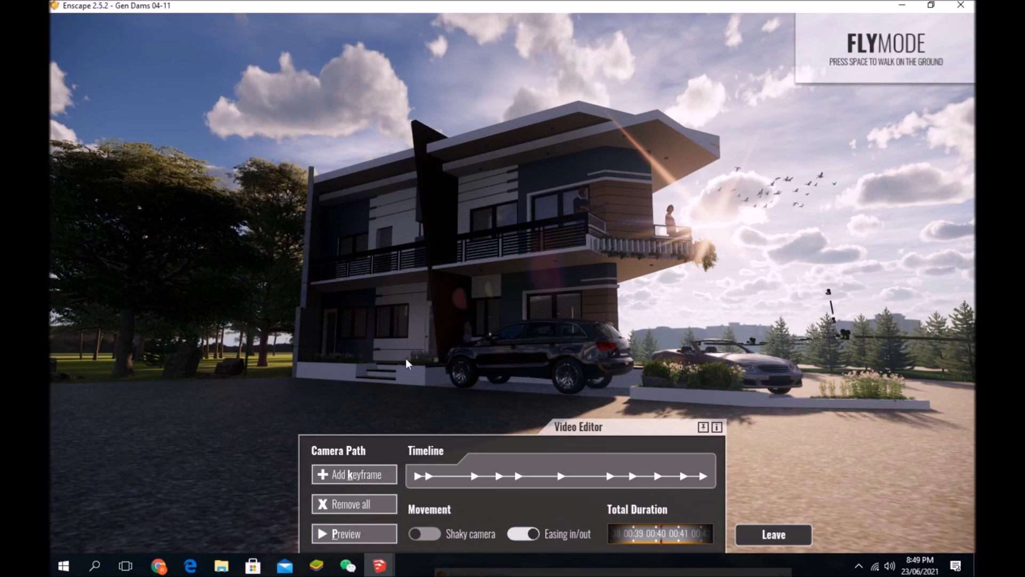
key("a")
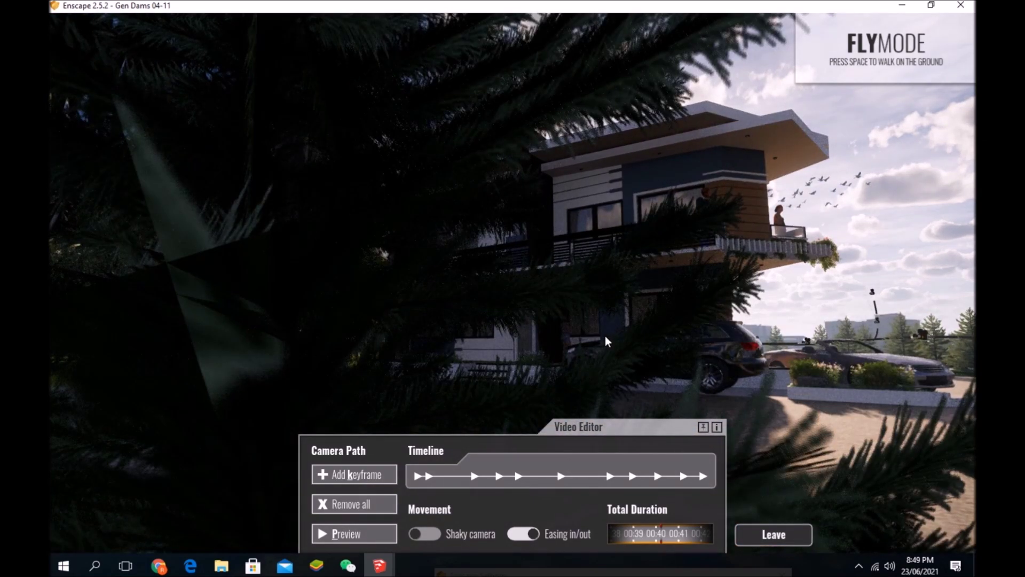
key("w")
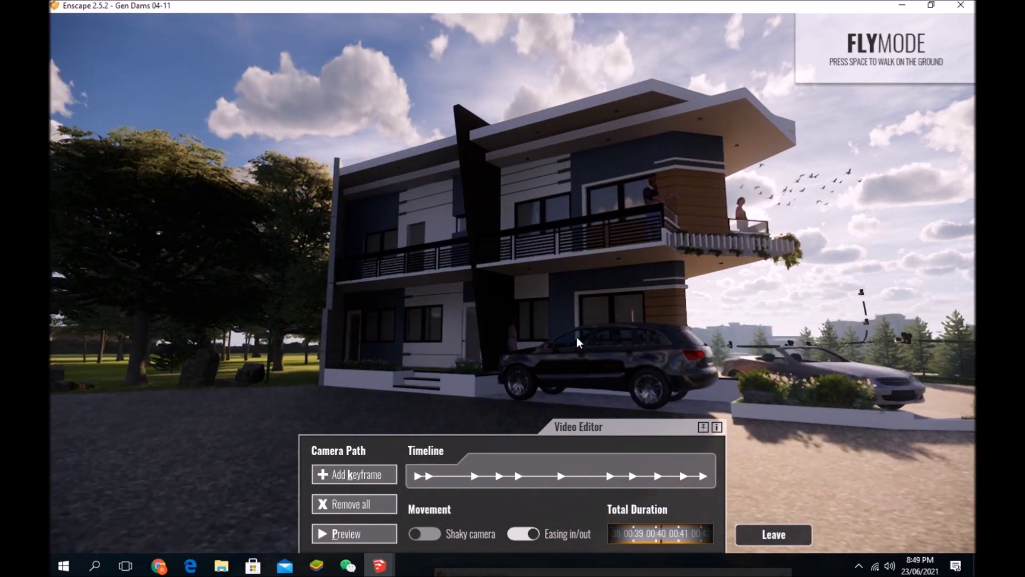
key("d")
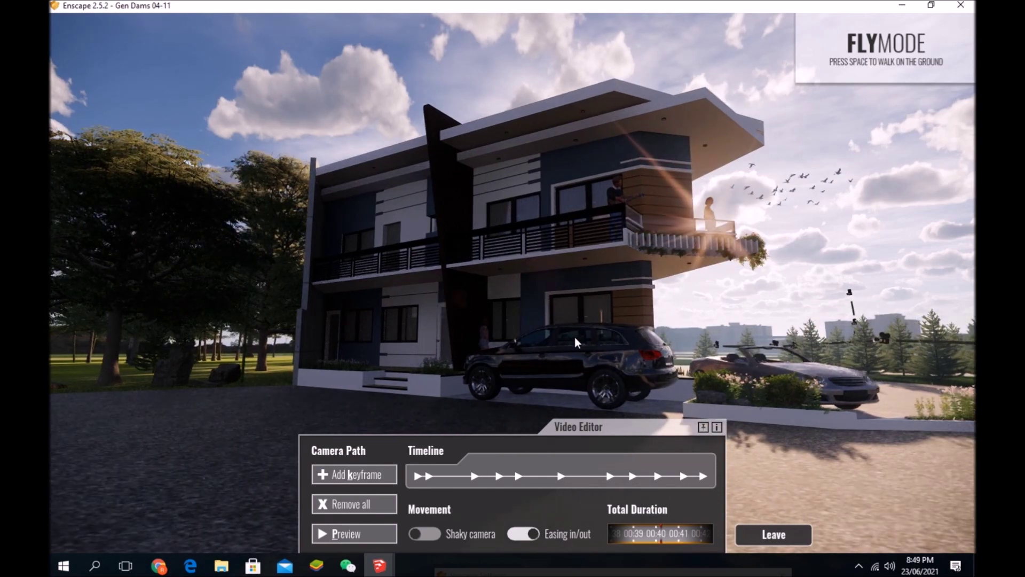
left_click(337, 472)
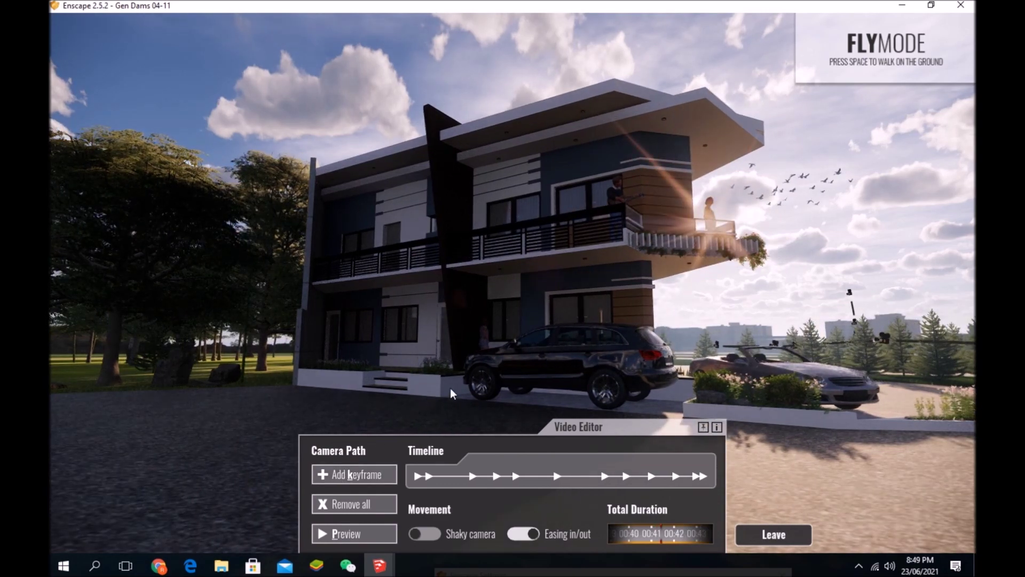
Add keyframes at a closer frontal view and a view facing the house front.
left_click_drag(450, 388, 481, 388)
key("a")
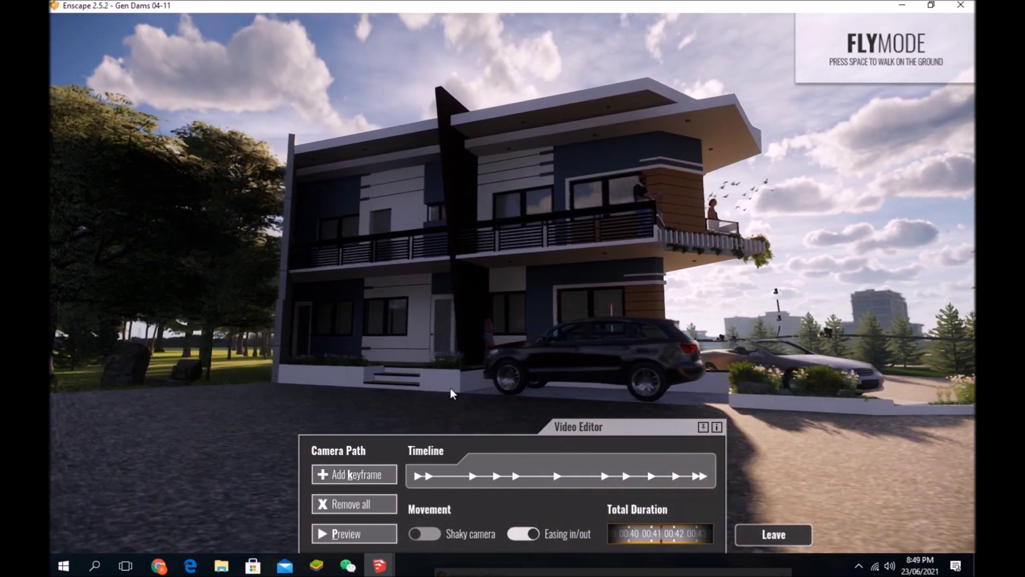
key("w")
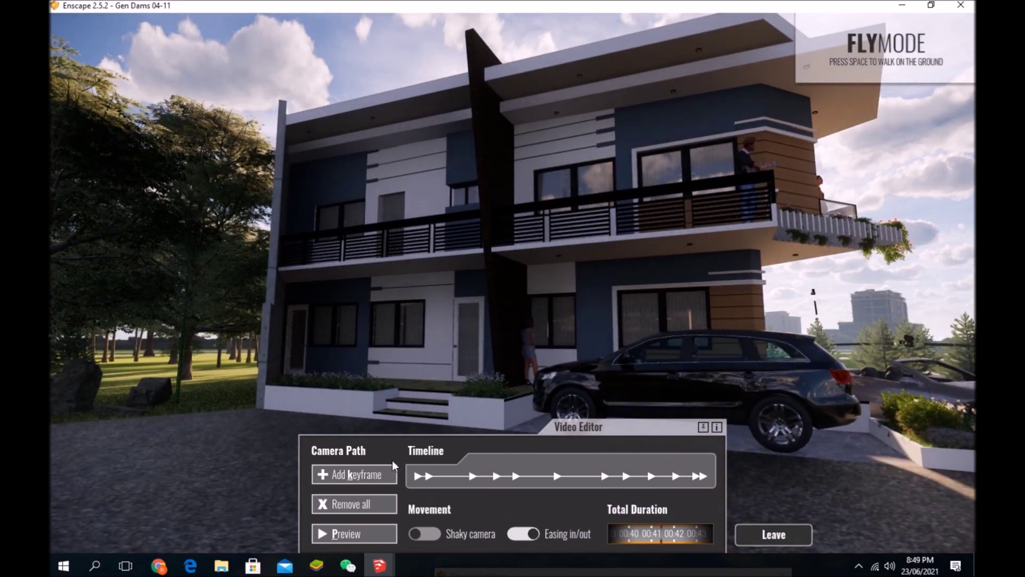
left_click(357, 473)
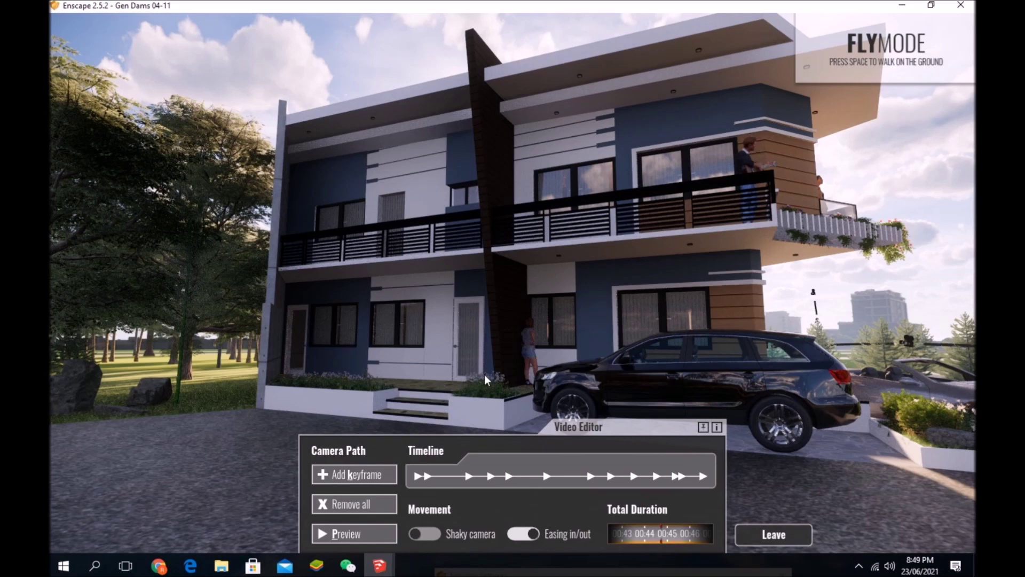
key("a")
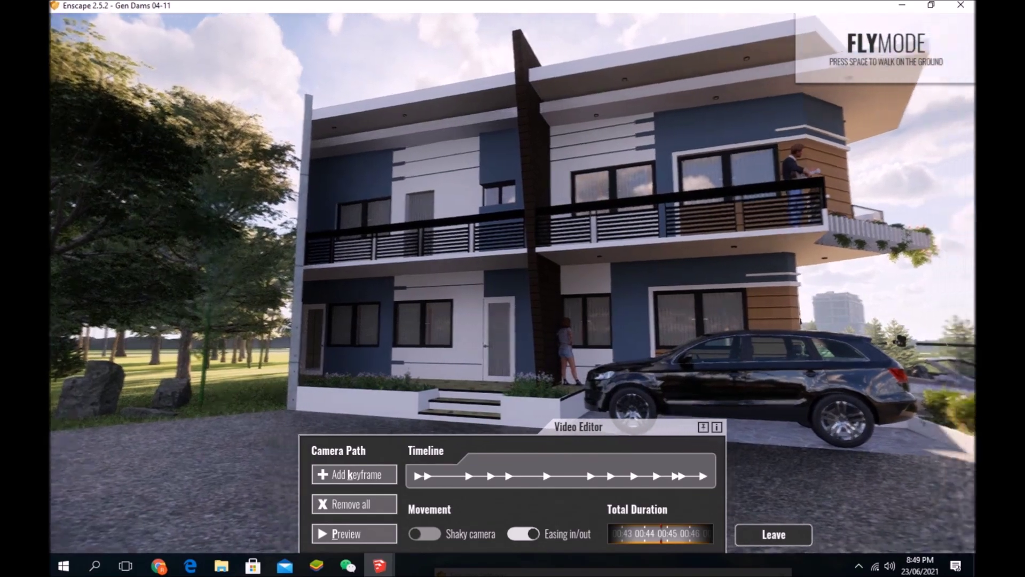
key("a")
left_click_drag(655, 356, 697, 353)
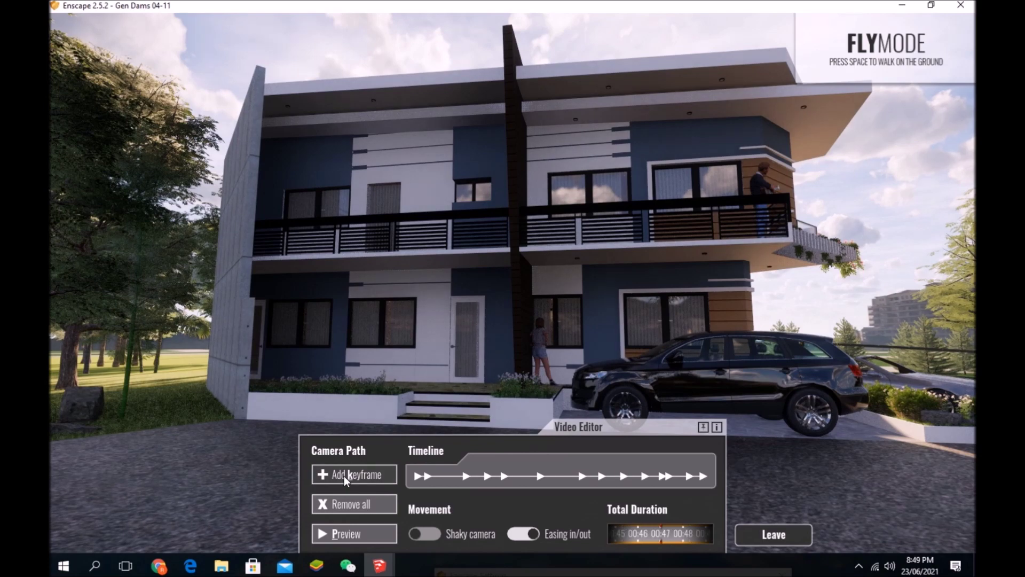
left_click_drag(555, 321, 608, 323)
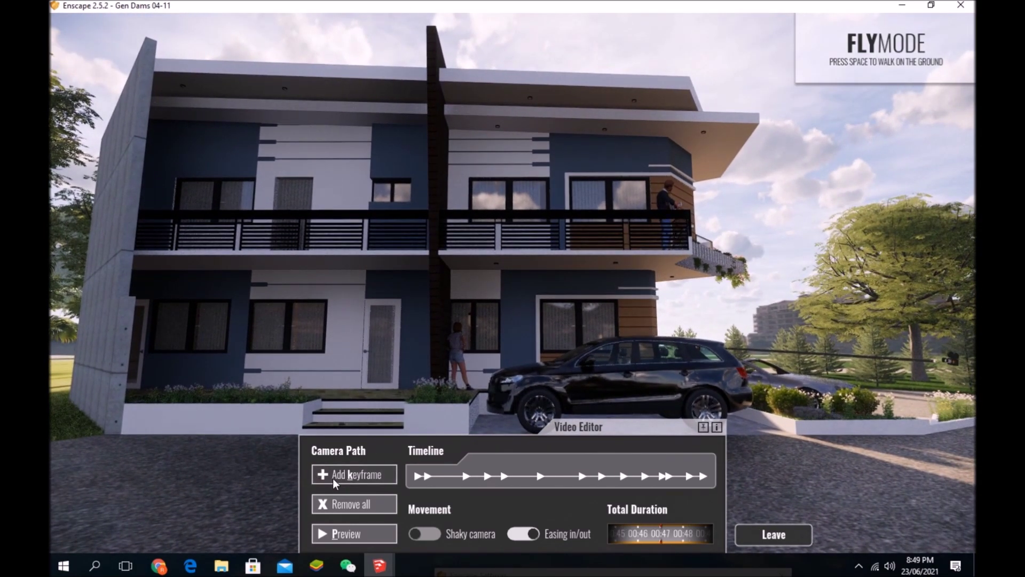
left_click(332, 478)
Add keyframes framing the house centre and the upper storey, then angle the view.
left_click_drag(475, 386, 552, 348)
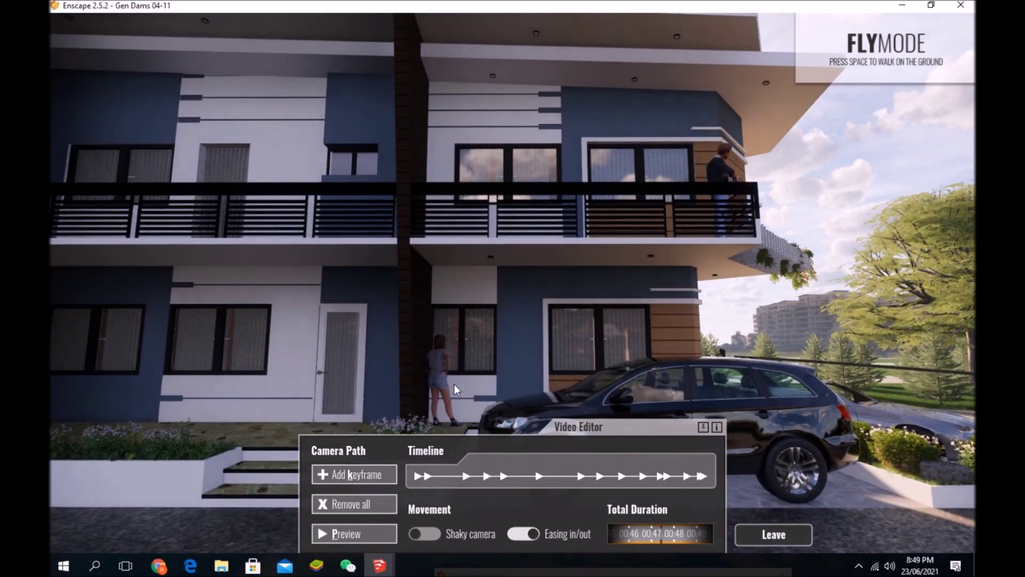
left_click_drag(454, 384, 376, 465)
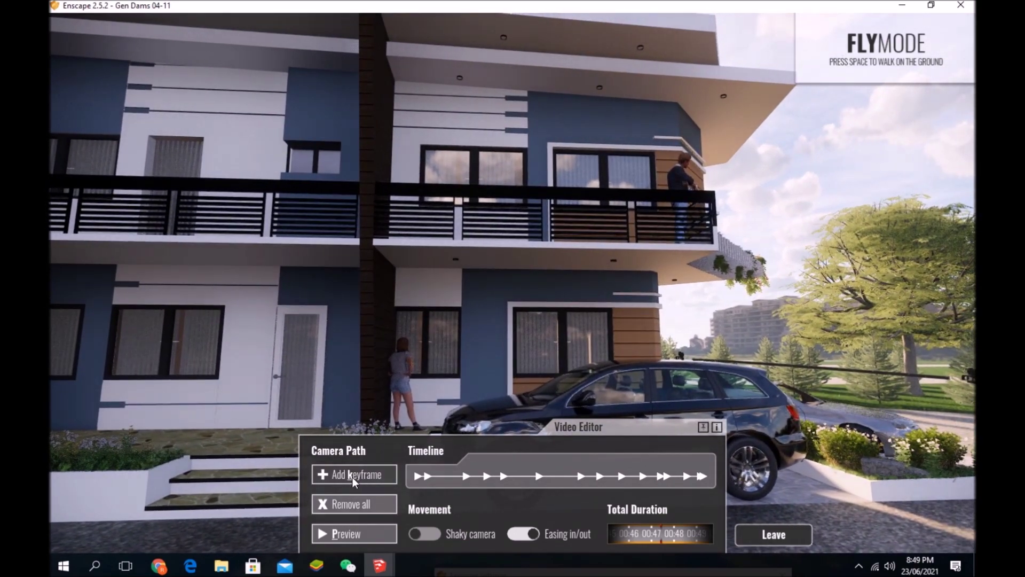
left_click(344, 475)
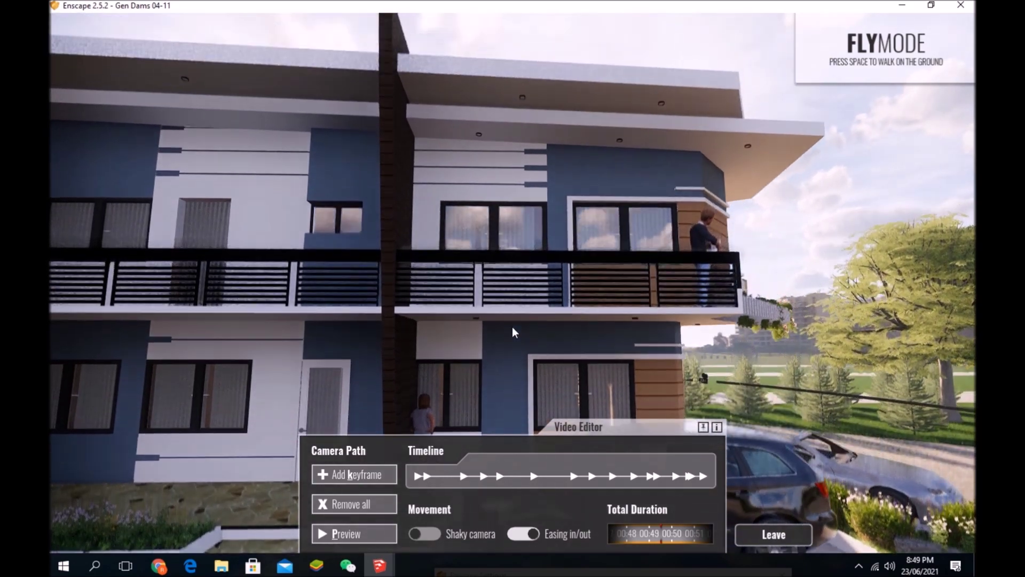
mouse_move(512, 326)
left_mouse_down()
mouse_move(514, 372)
mouse_move(494, 446)
left_mouse_up()
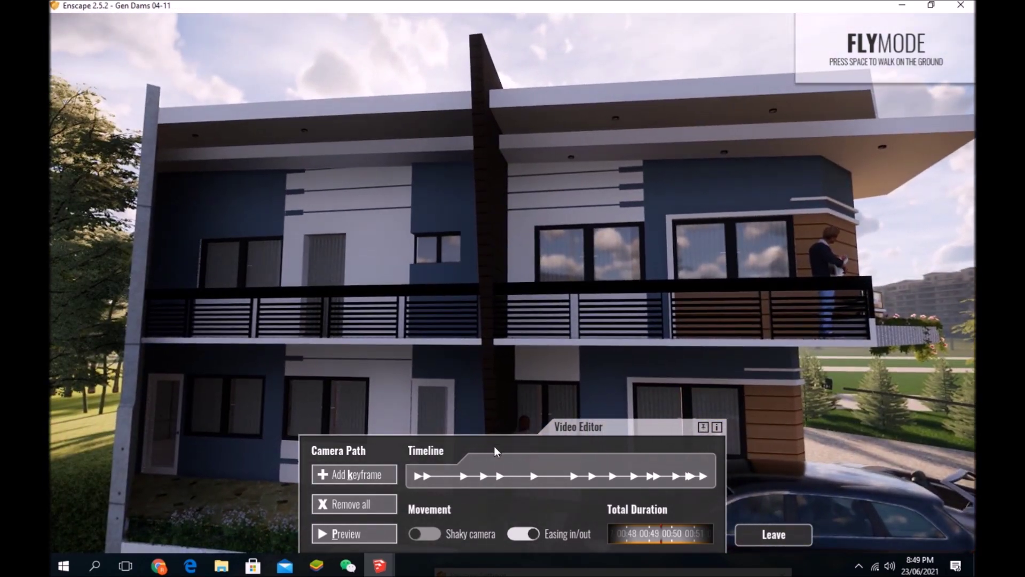
left_click(342, 480)
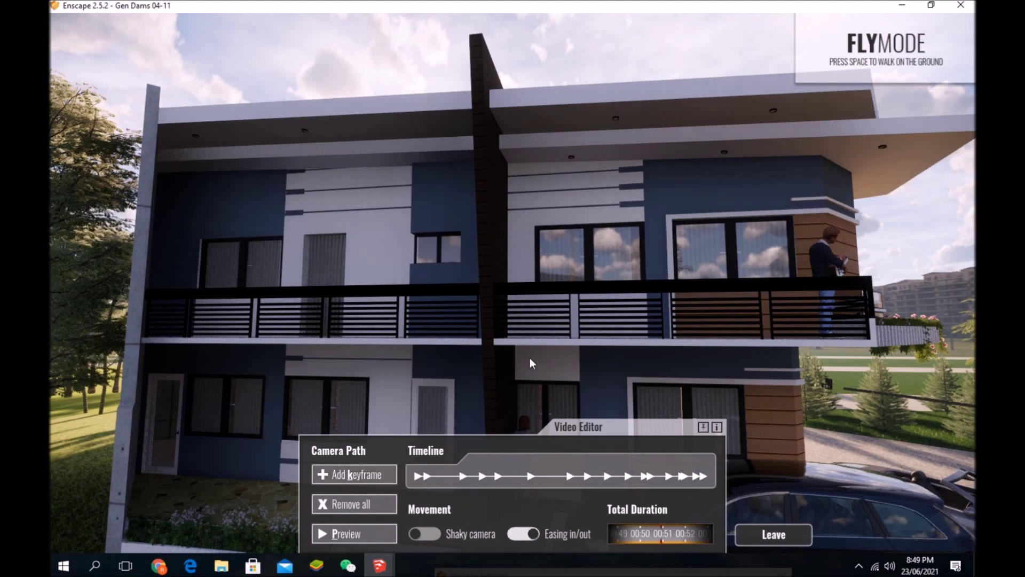
key("d")
mouse_move(531, 331)
left_mouse_down()
mouse_move(410, 309)
mouse_move(360, 282)
left_mouse_up()
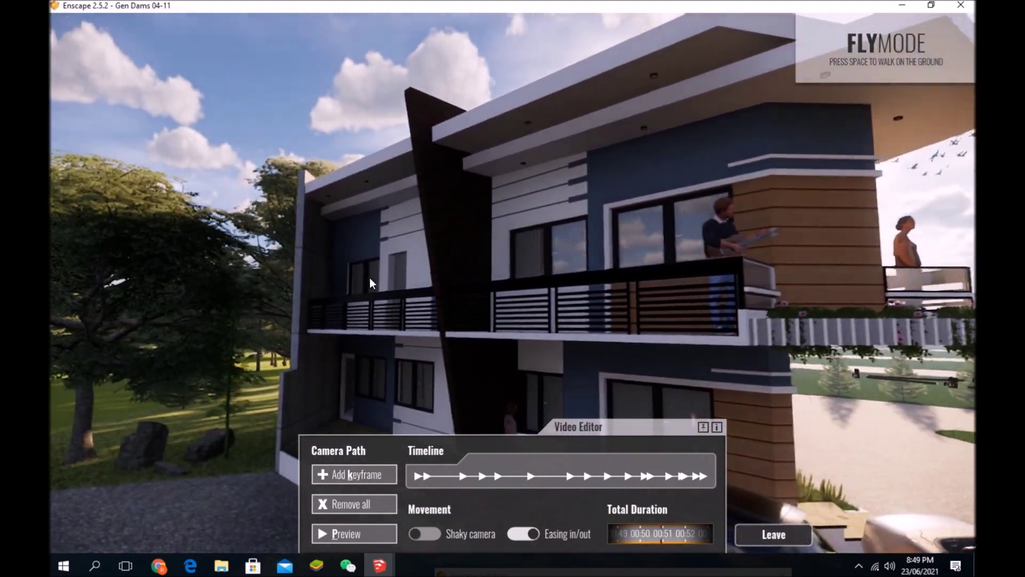
Add keyframes for an angled close view and a corner view showing roof and sky.
key("a")
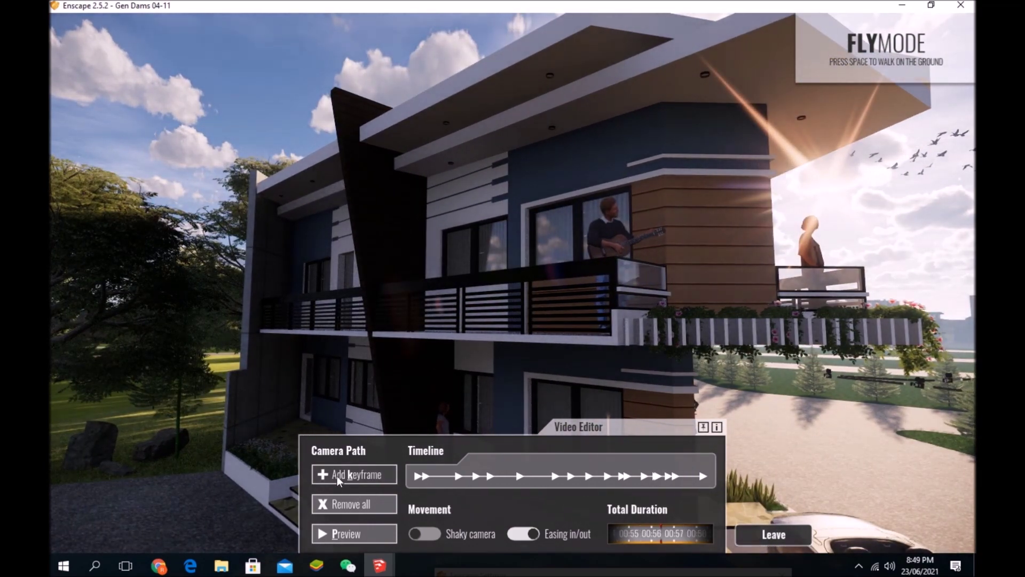
mouse_move(337, 476)
left_mouse_down()
mouse_move(337, 407)
mouse_move(364, 477)
left_mouse_up()
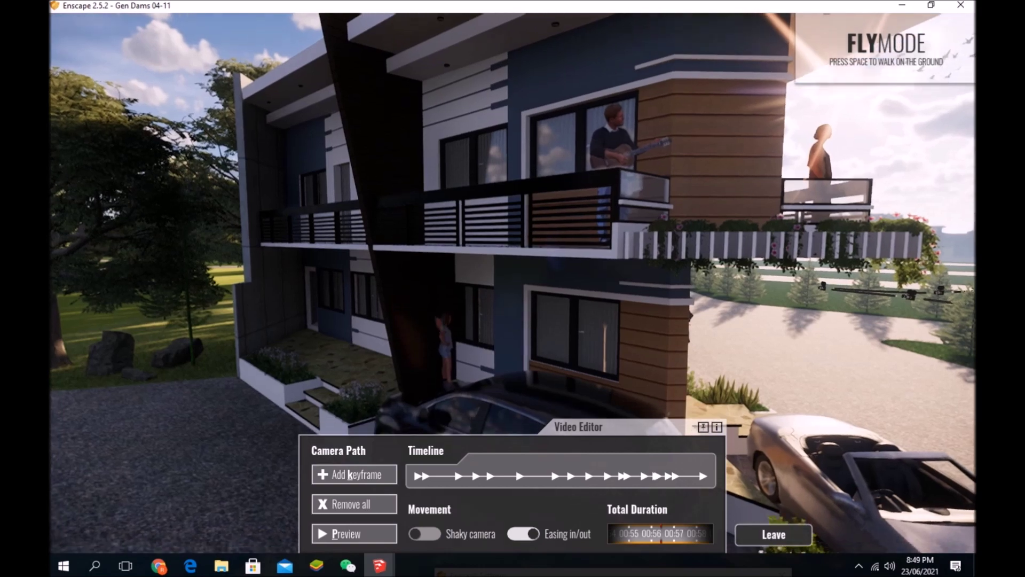
left_click(364, 476)
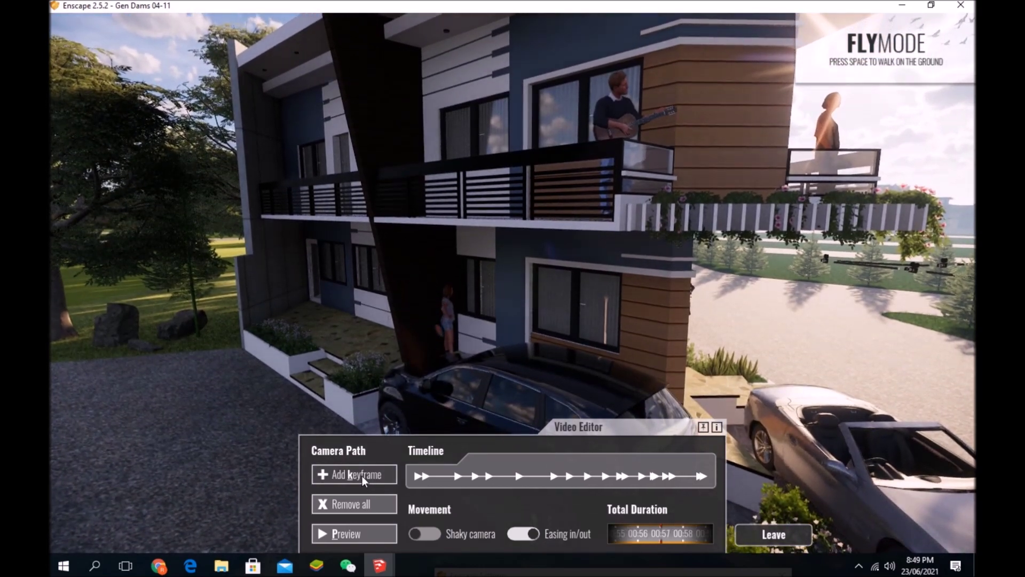
mouse_move(445, 275)
left_mouse_down()
mouse_move(393, 239)
mouse_move(431, 250)
mouse_move(405, 219)
mouse_move(375, 269)
left_mouse_up()
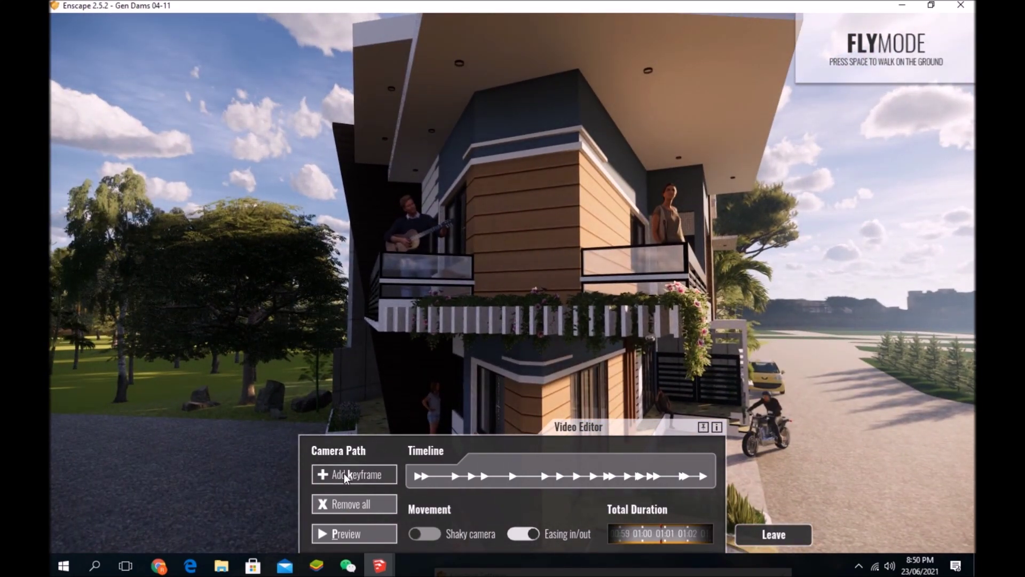
scroll(544, 278, "down", 3)
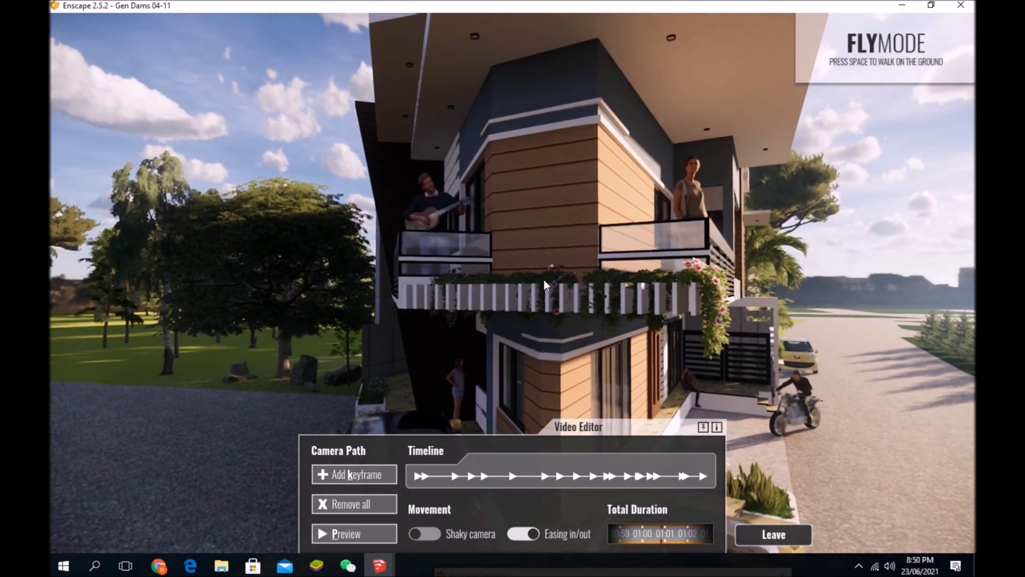
mouse_move(547, 280)
left_mouse_down()
mouse_move(568, 296)
mouse_move(506, 325)
left_mouse_up()
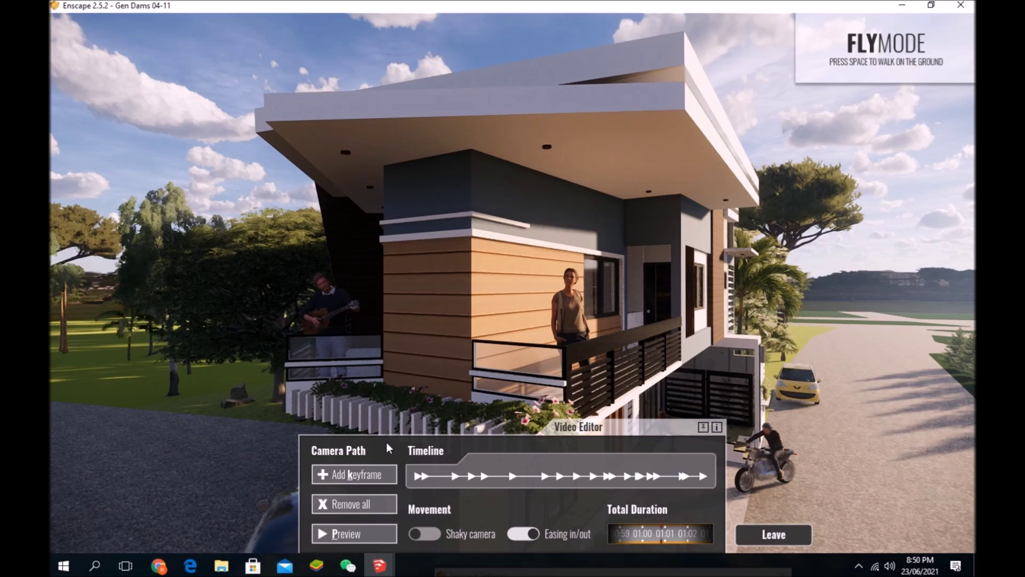
left_click(338, 482)
Approach the side balcony and add keyframes there and facing the right wing.
left_click_drag(591, 318, 495, 310)
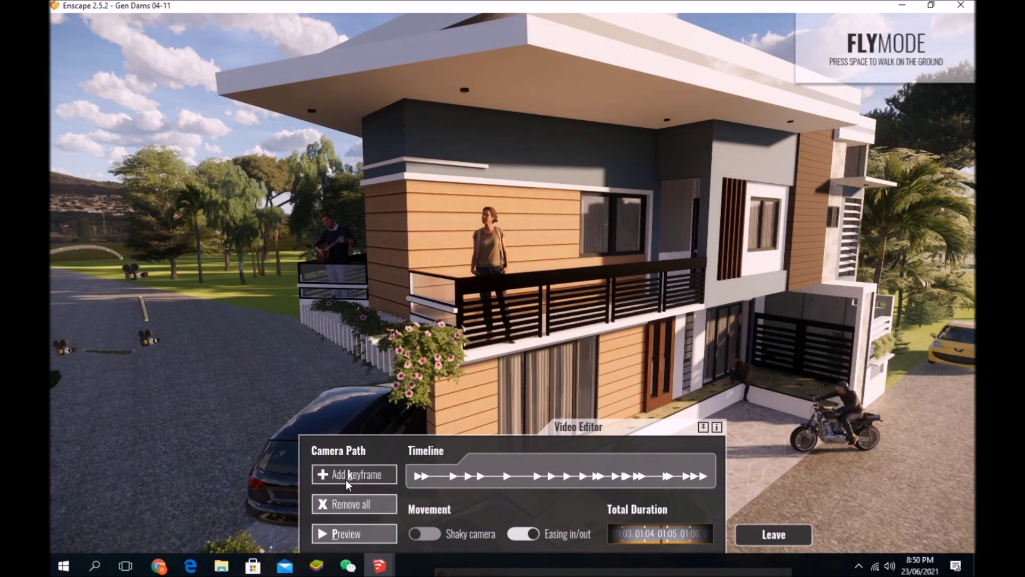
left_click_drag(613, 294, 620, 268)
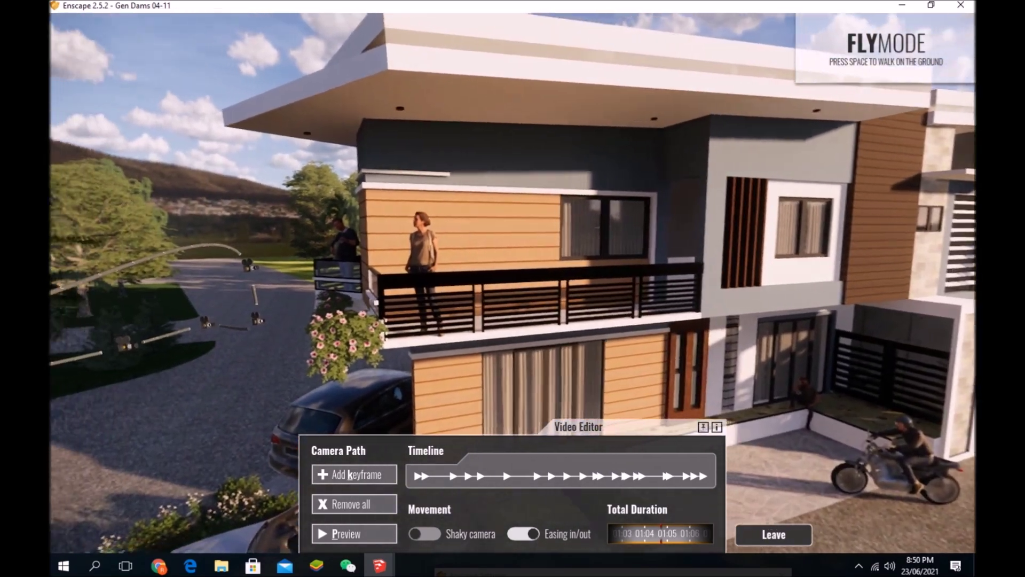
left_click_drag(514, 289, 502, 284)
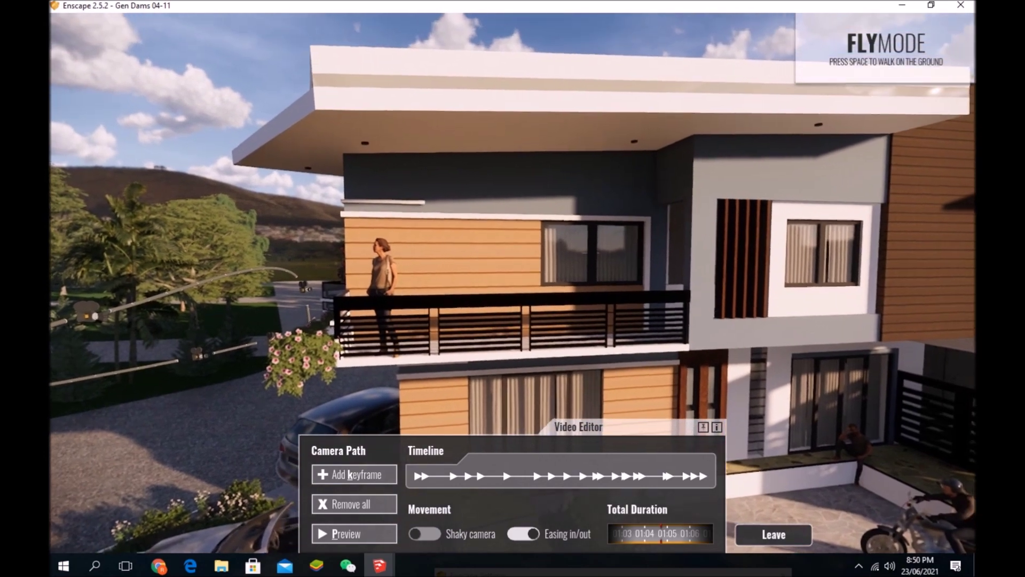
left_click_drag(535, 411, 527, 414)
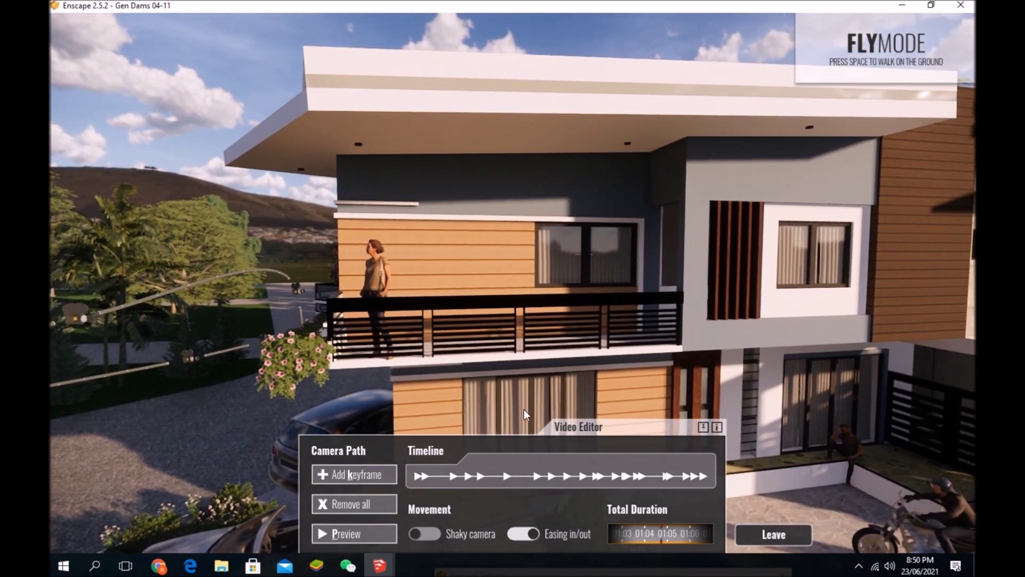
left_click(353, 475)
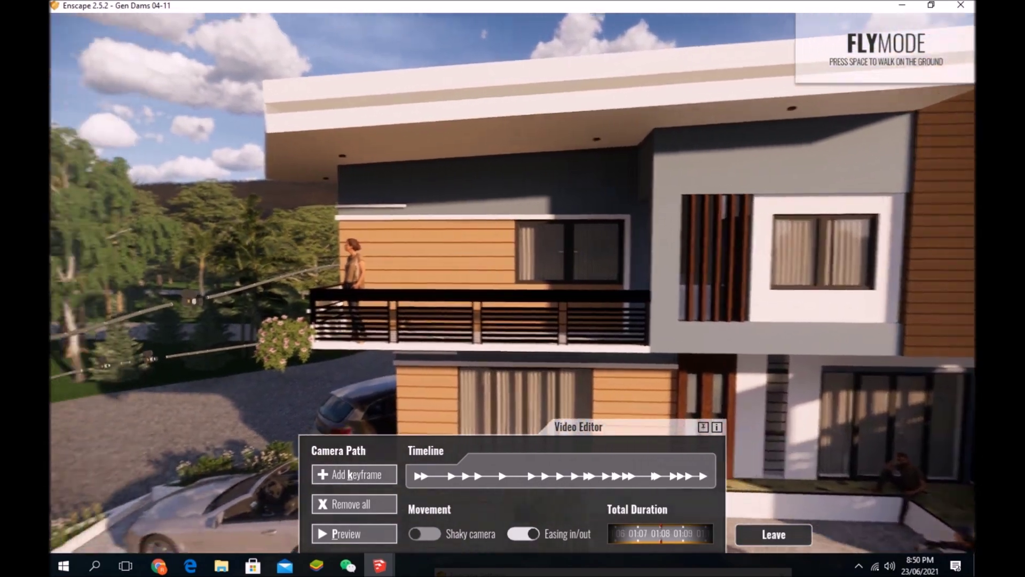
key("d")
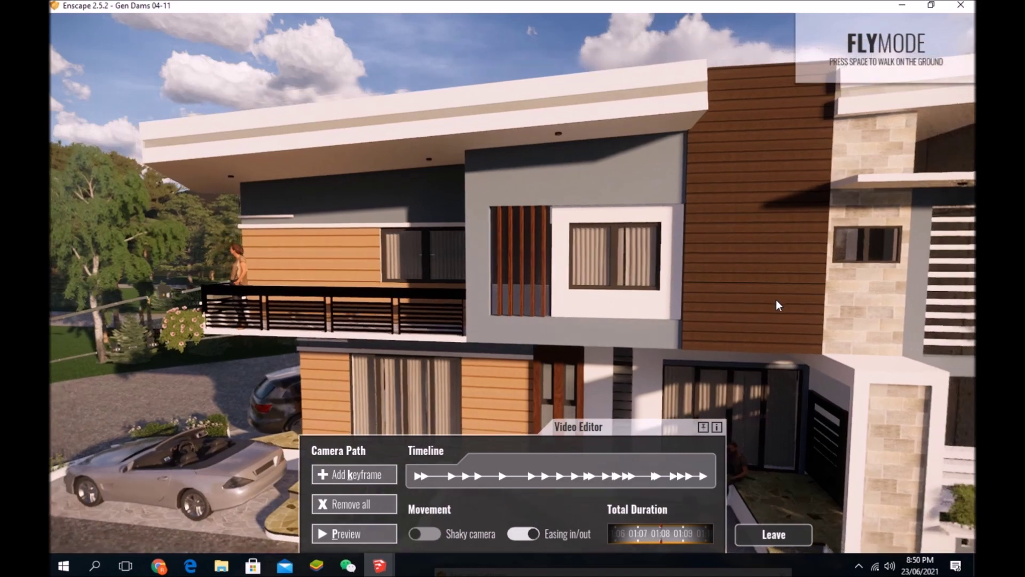
left_click_drag(776, 300, 588, 385)
left_click(351, 475)
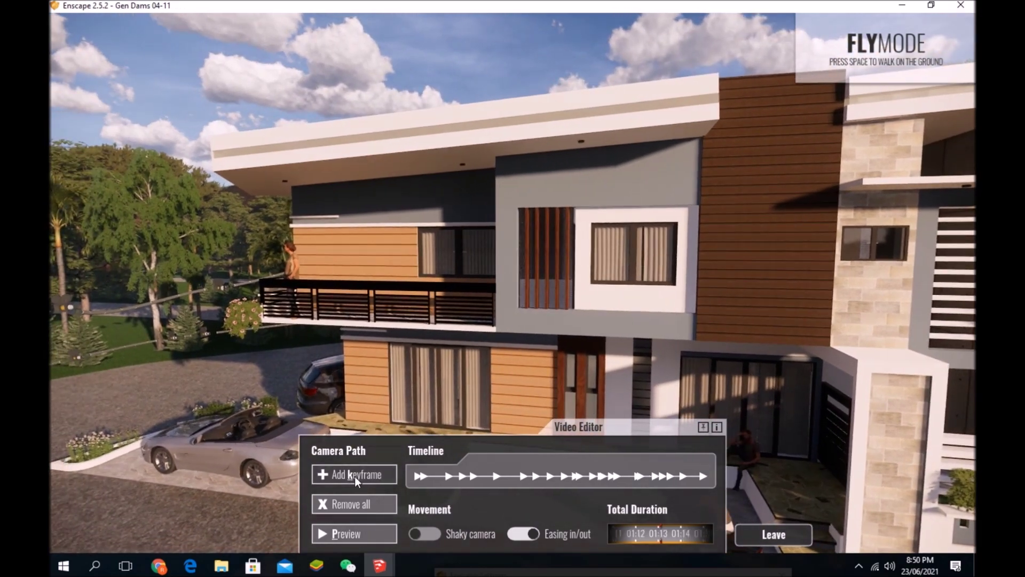
Raise the camera to reveal the right wing, add a keyframe, then pull back.
key("d")
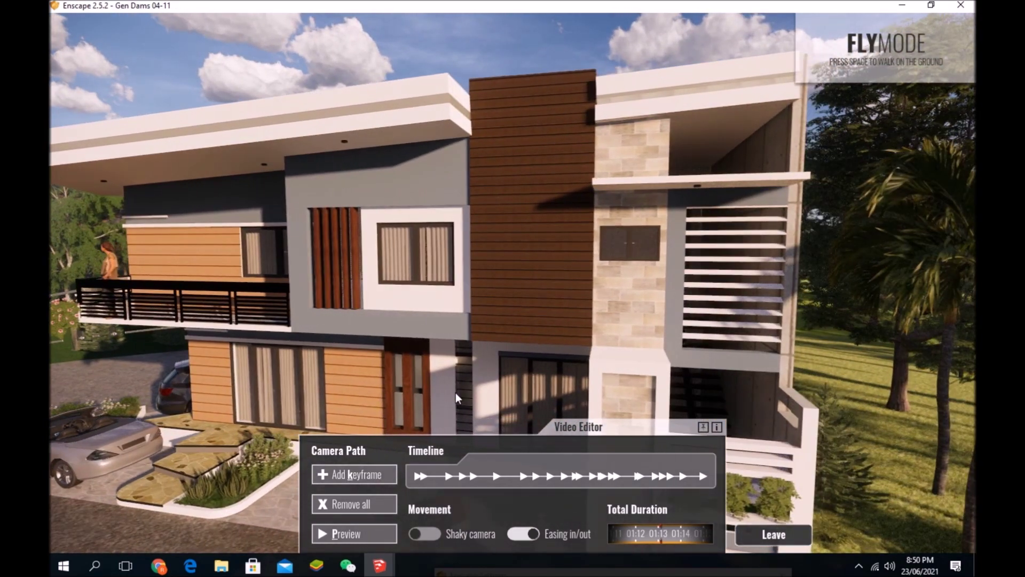
key("w")
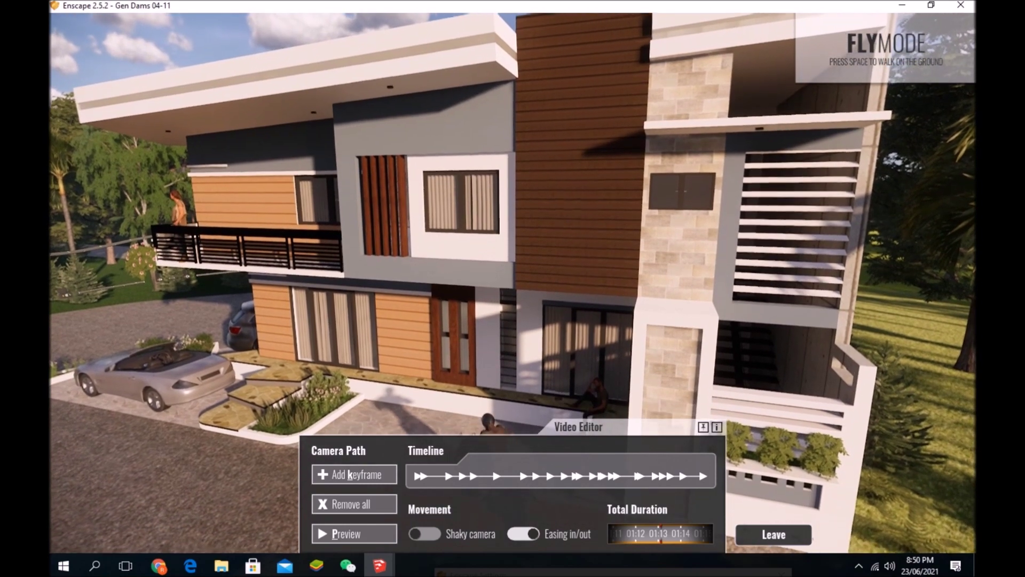
key("e")
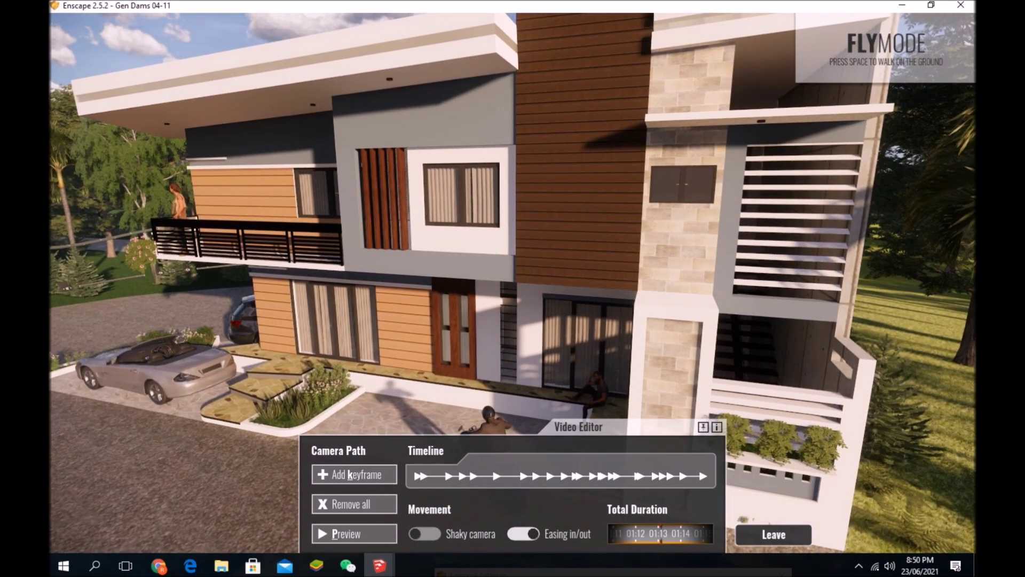
left_click(342, 474)
key("s")
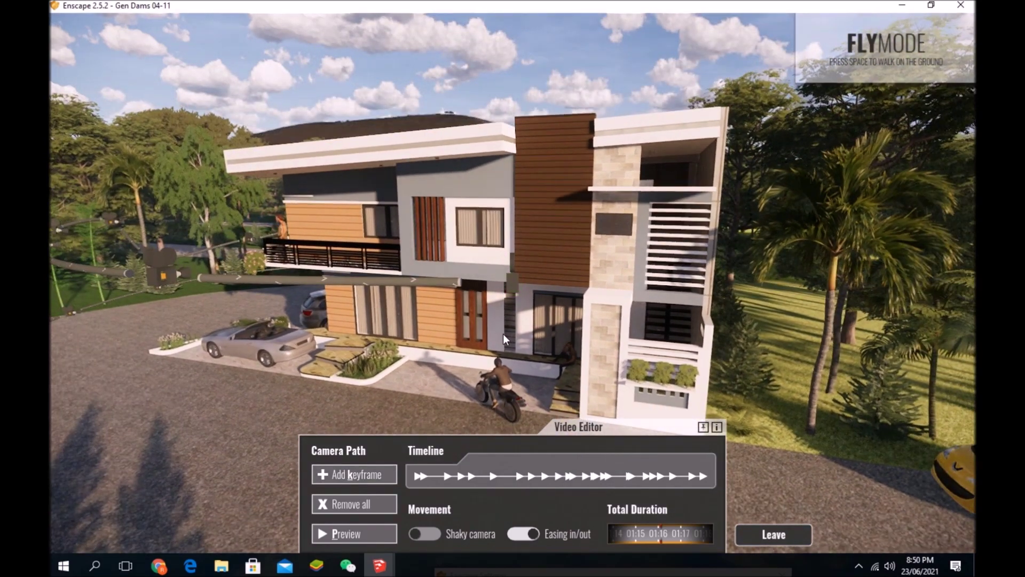
Add keyframes at a wide shot and at a closer view turned right.
key("s")
key("s")
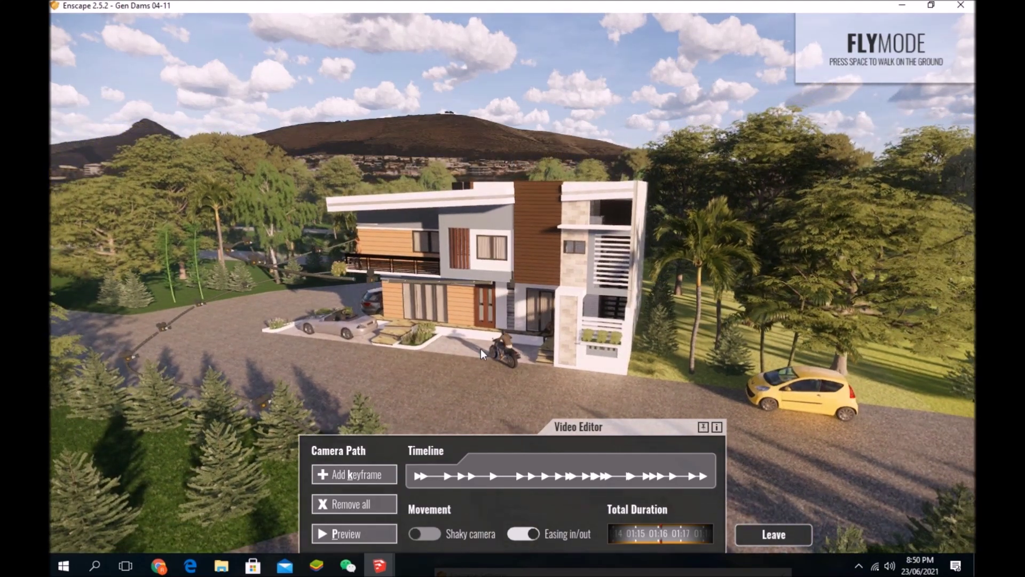
left_click(348, 466)
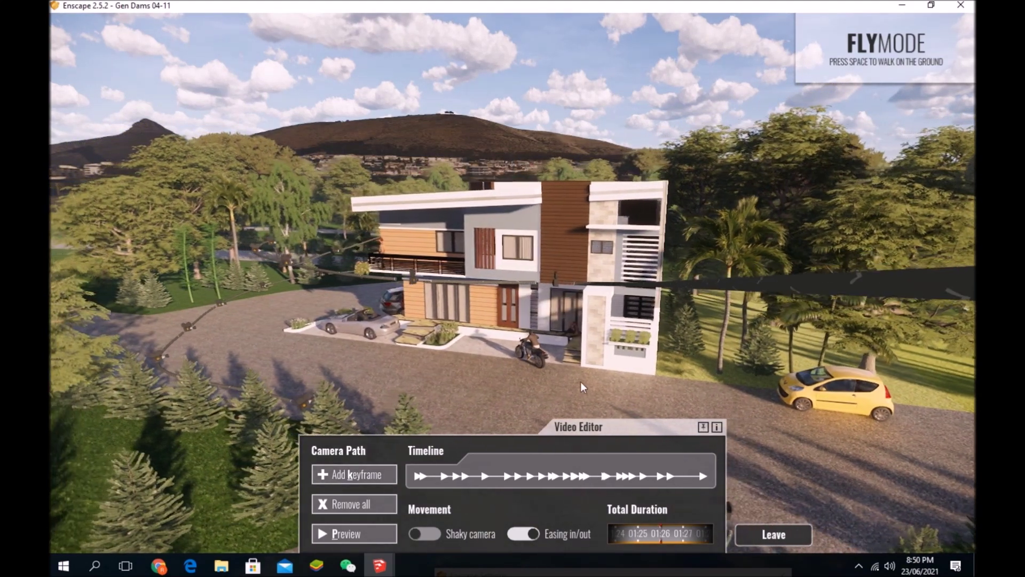
key("w")
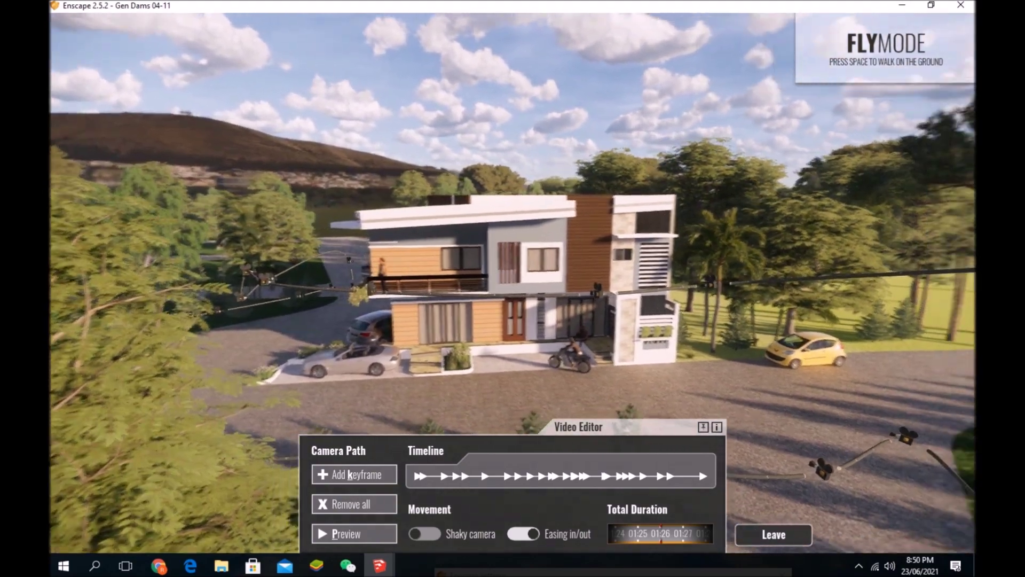
left_click_drag(558, 430, 639, 430)
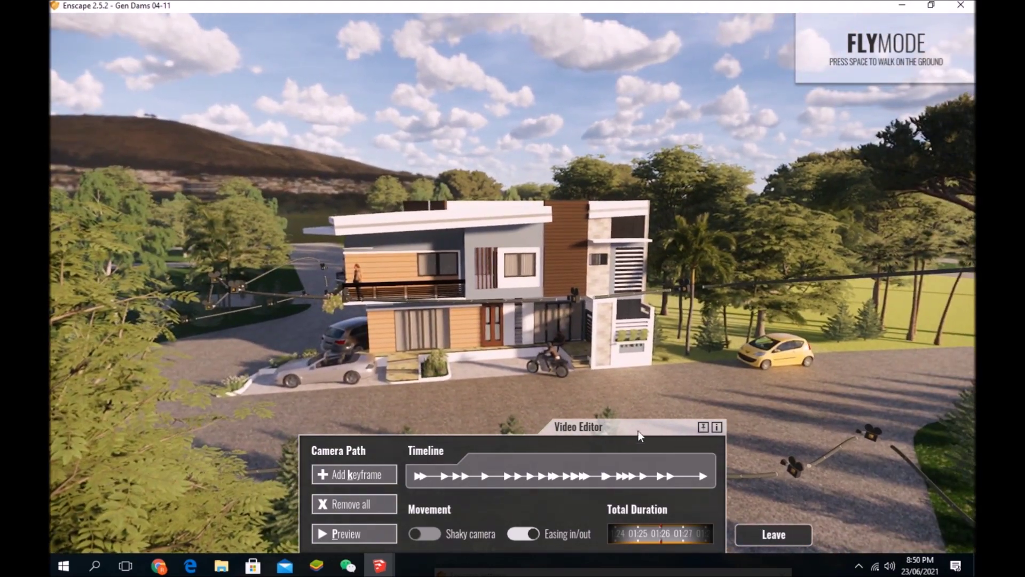
left_click(341, 476)
Clear the tree foliage, lower the camera to the driveway and add a low keyframe.
key("w")
key("w")
key("s")
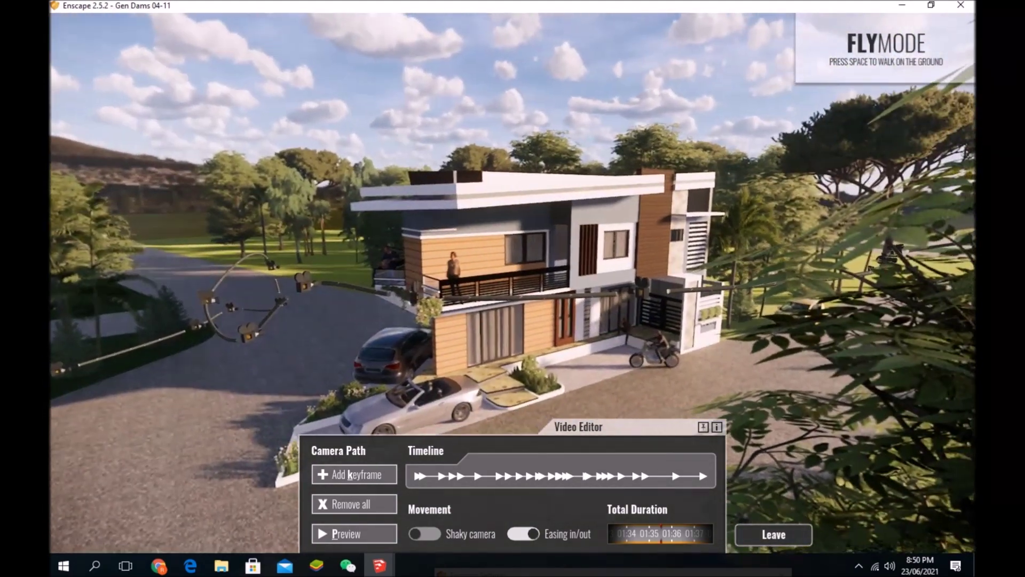
left_click_drag(614, 424, 620, 399)
left_click_drag(587, 328, 576, 352)
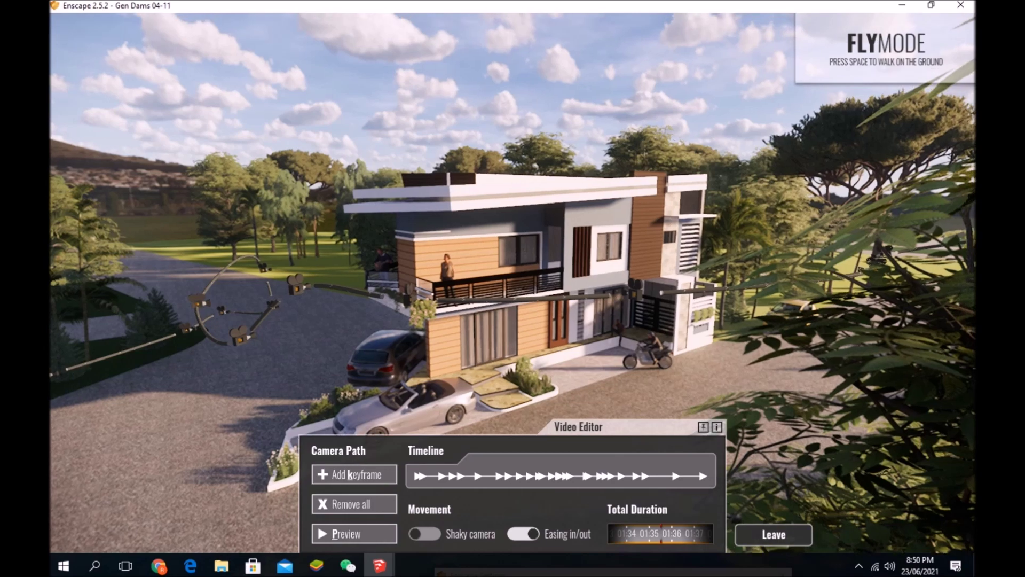
key("e")
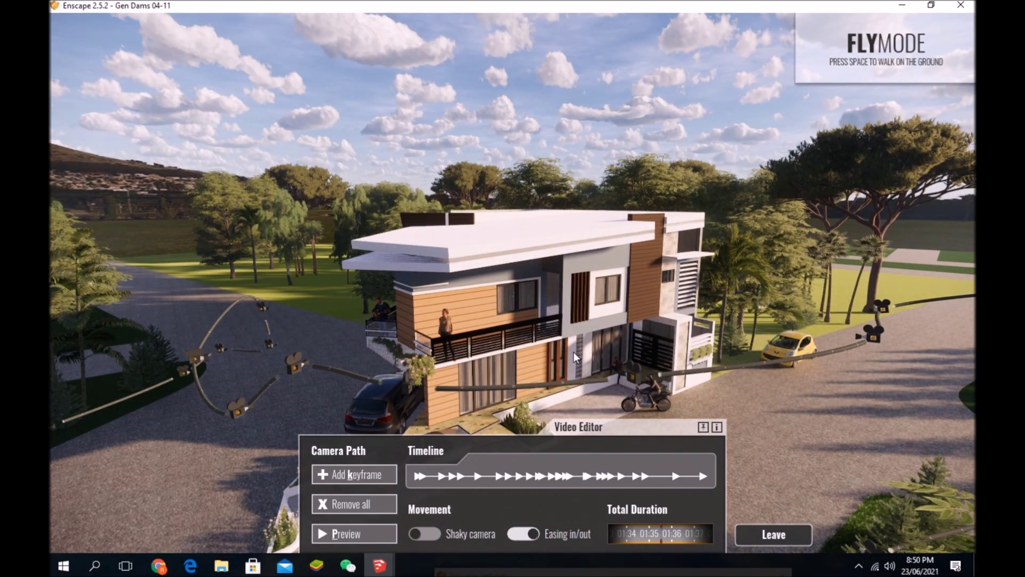
key("q")
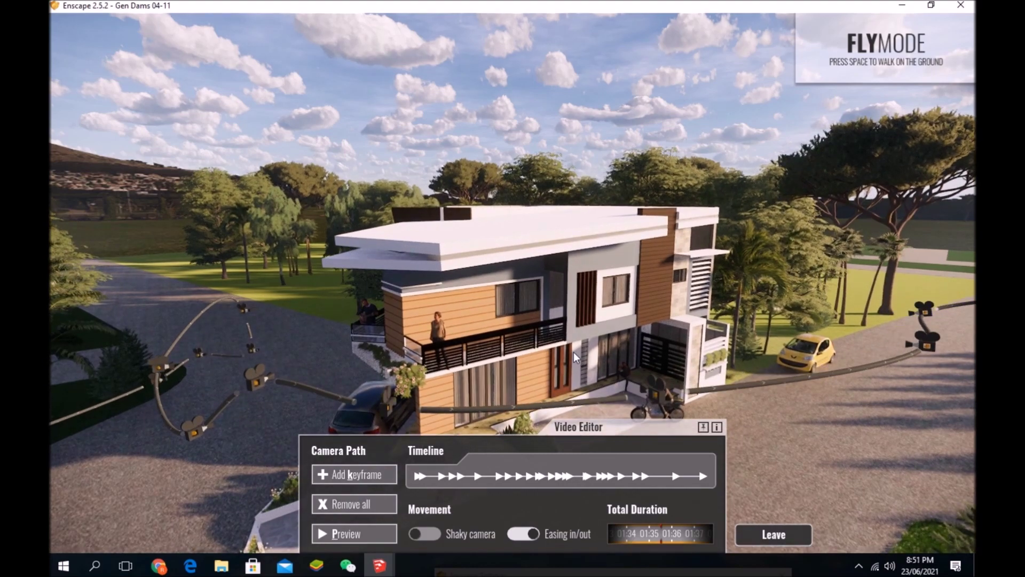
key("q")
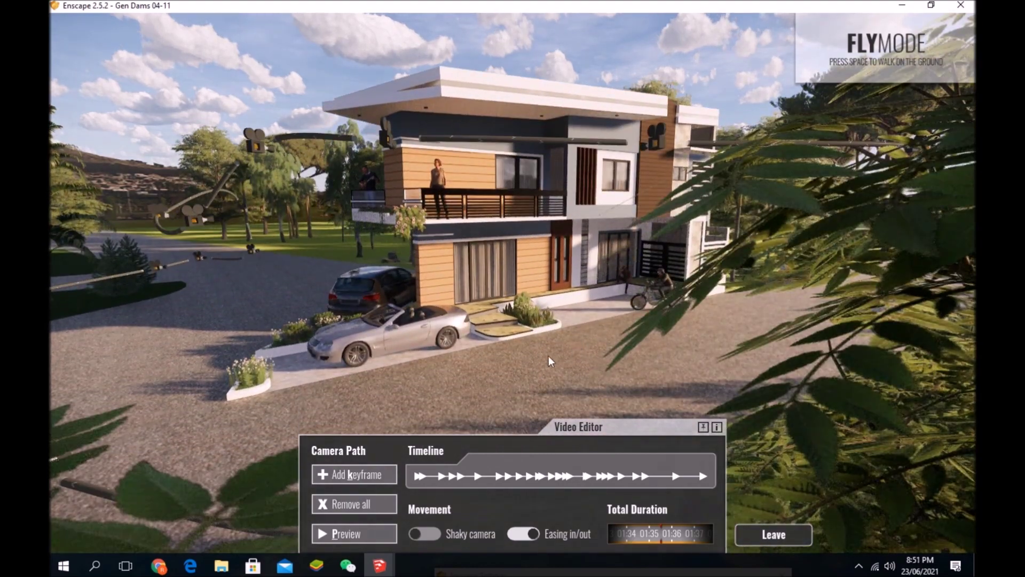
left_click(356, 475)
left_click_drag(409, 374, 720, 316)
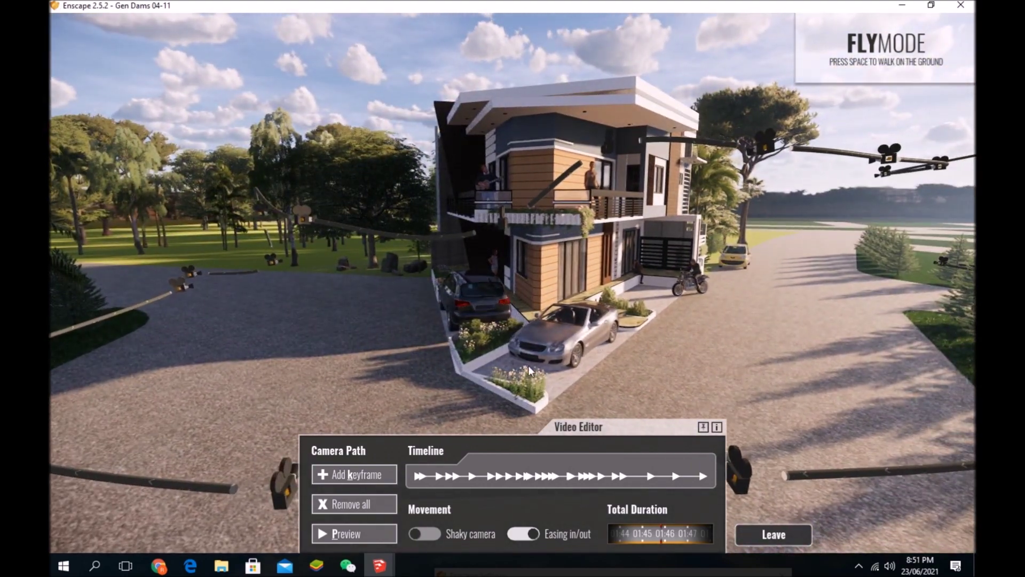
Add a keyframe by the parked cars and advance the camera toward the front porch.
left_click(336, 477)
scroll(672, 323, "up", 5)
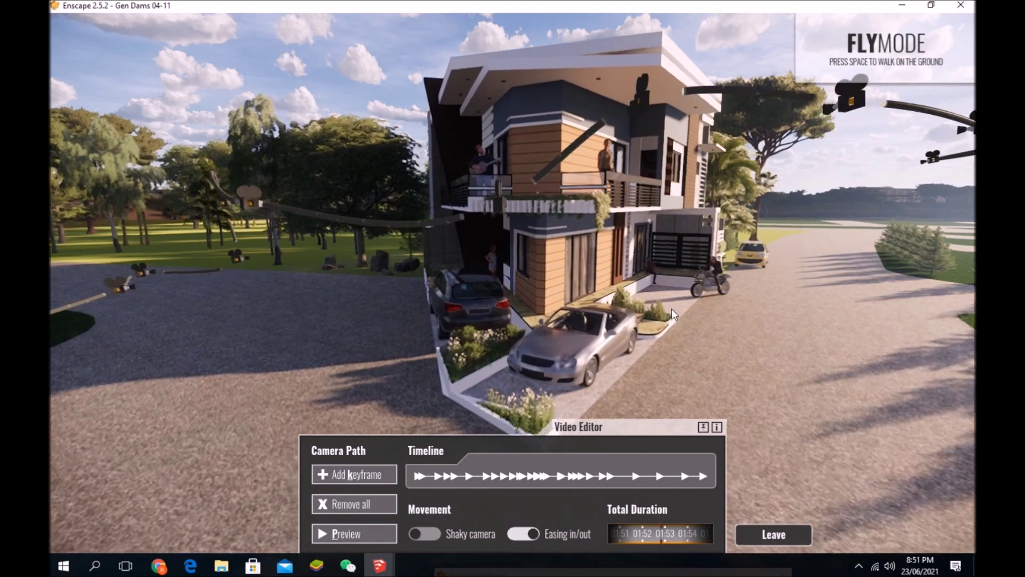
scroll(672, 295, "up", 10)
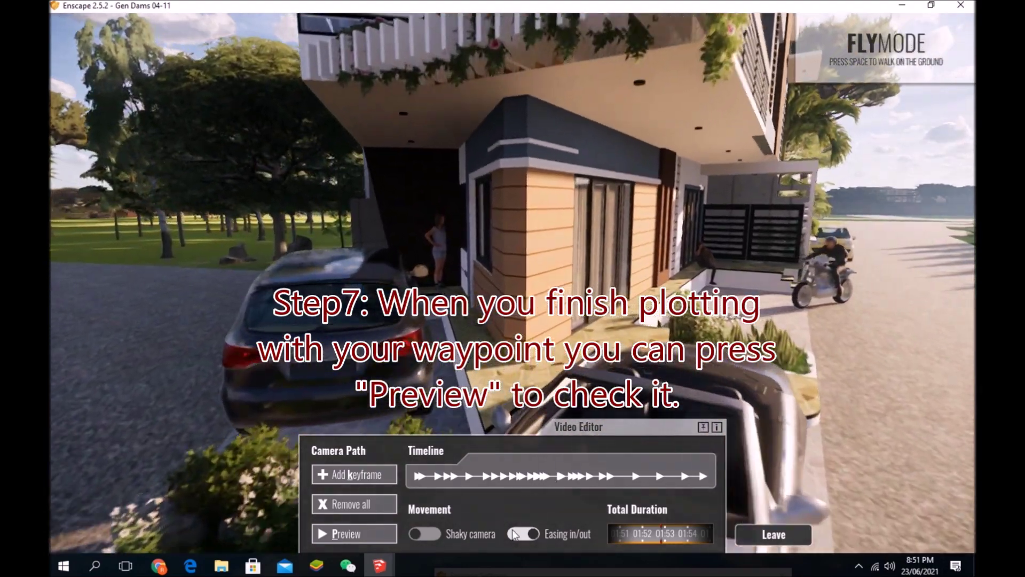
scroll(512, 288, "up", 5)
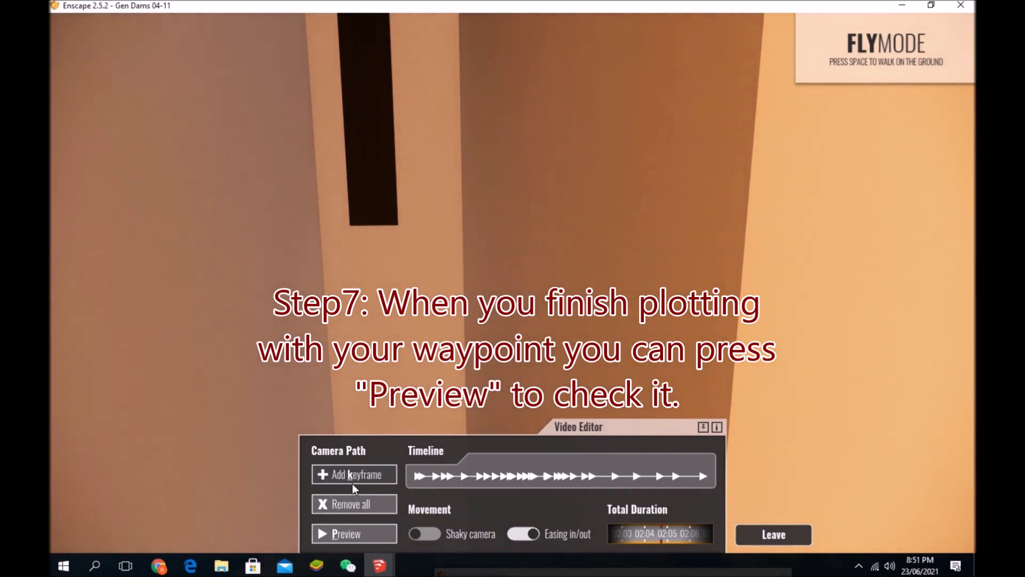
Play the roughly 2:05 camera path preview through to its end.
left_click(324, 534)
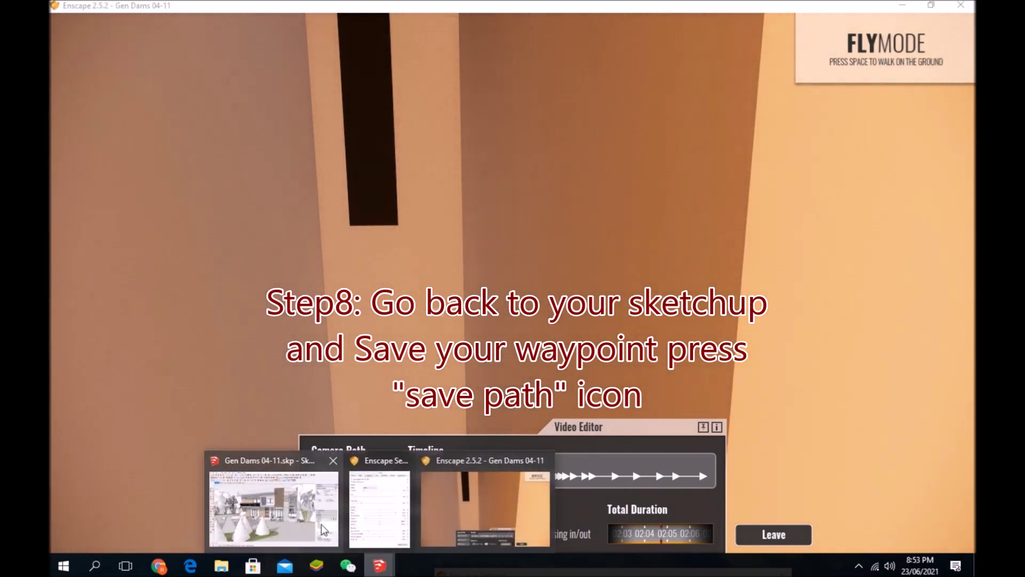
Save the current camera path from SketchUp as the video path file Enscape_VideoPath 2.
left_click(322, 530)
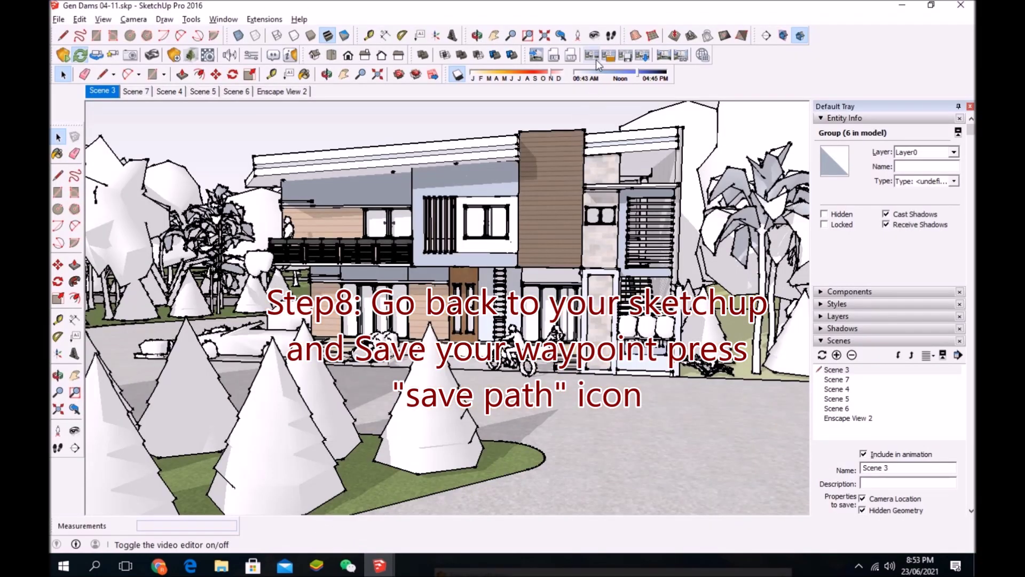
left_click(630, 58)
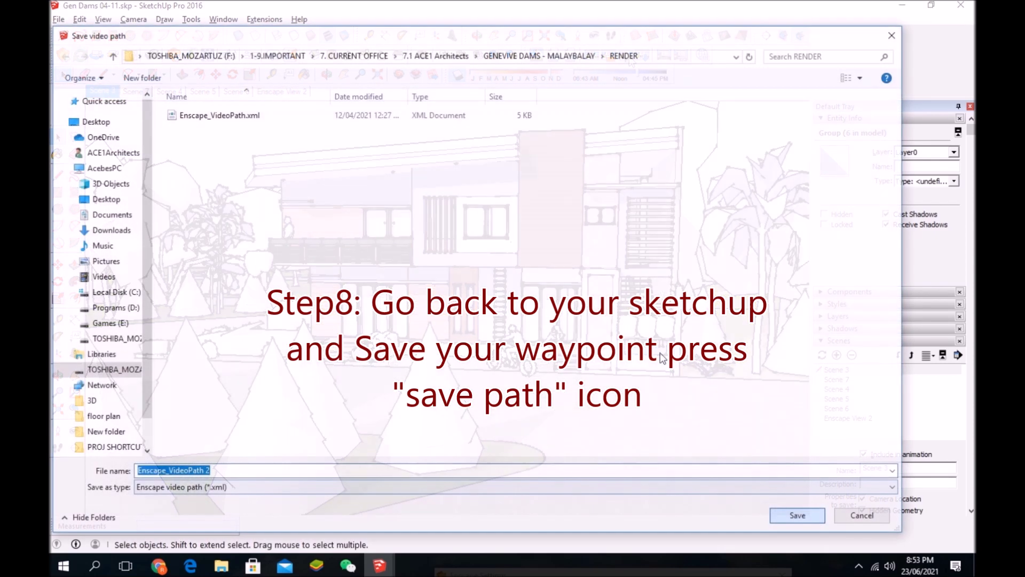
key("Return")
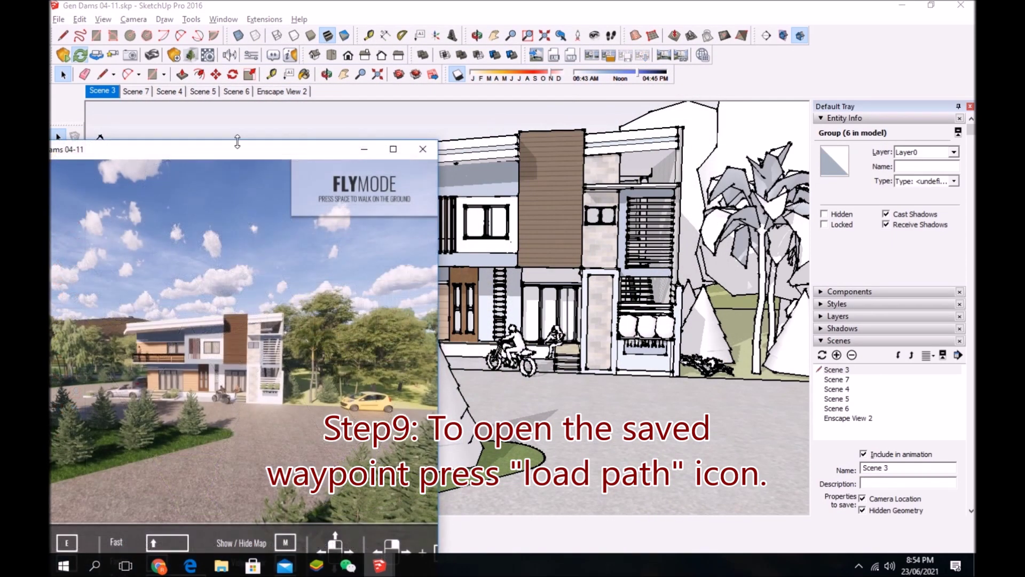
Reload Enscape_VideoPath 2.xml as the camera path and bring the Enscape window back up maximized.
left_click(609, 57)
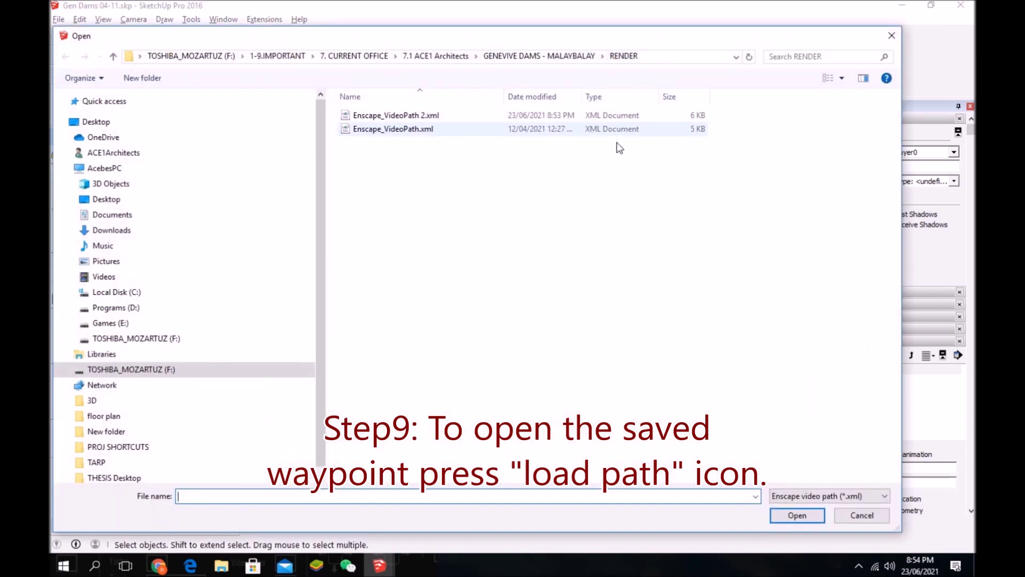
left_click(421, 117)
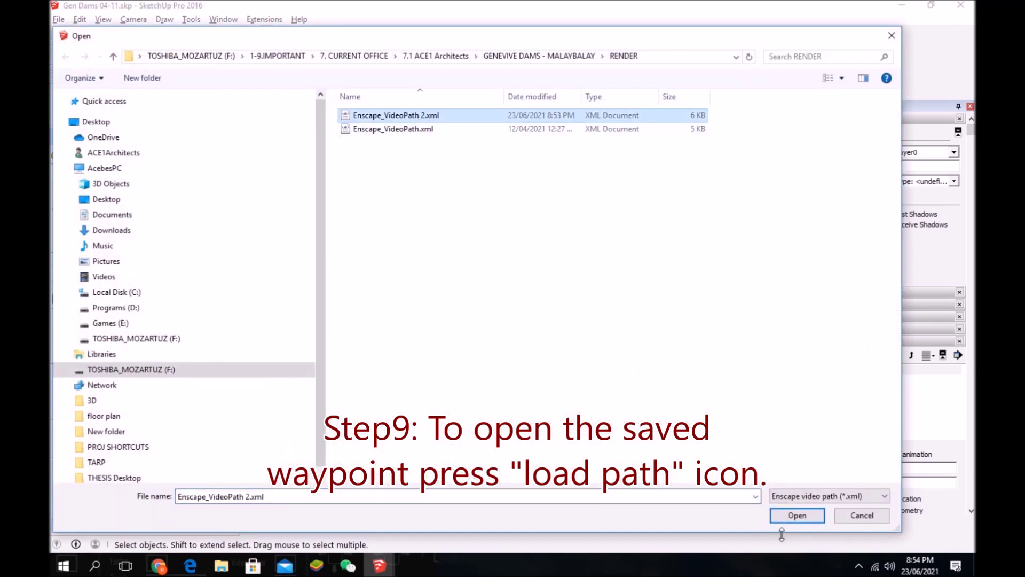
left_click(797, 515)
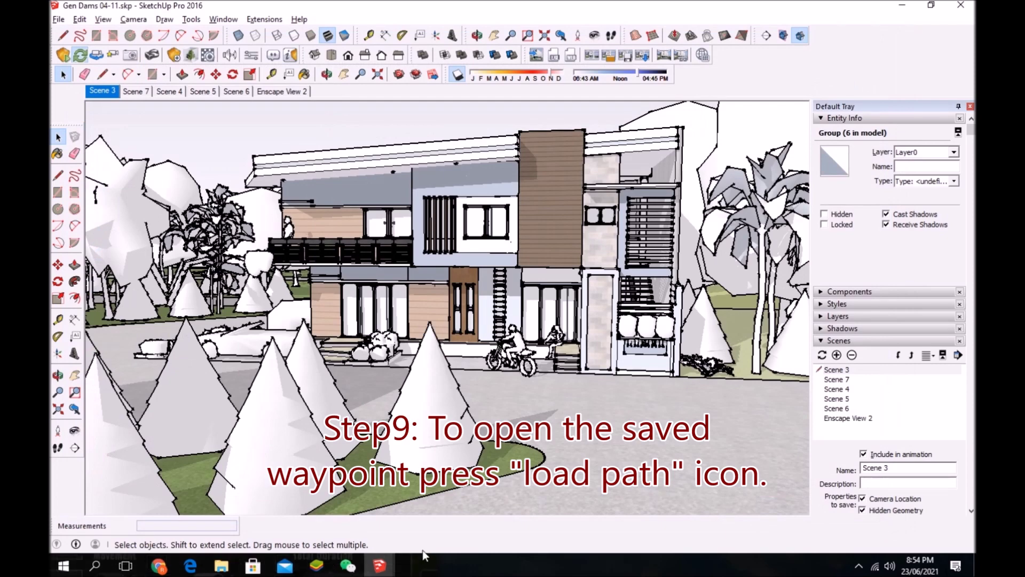
left_click(450, 513)
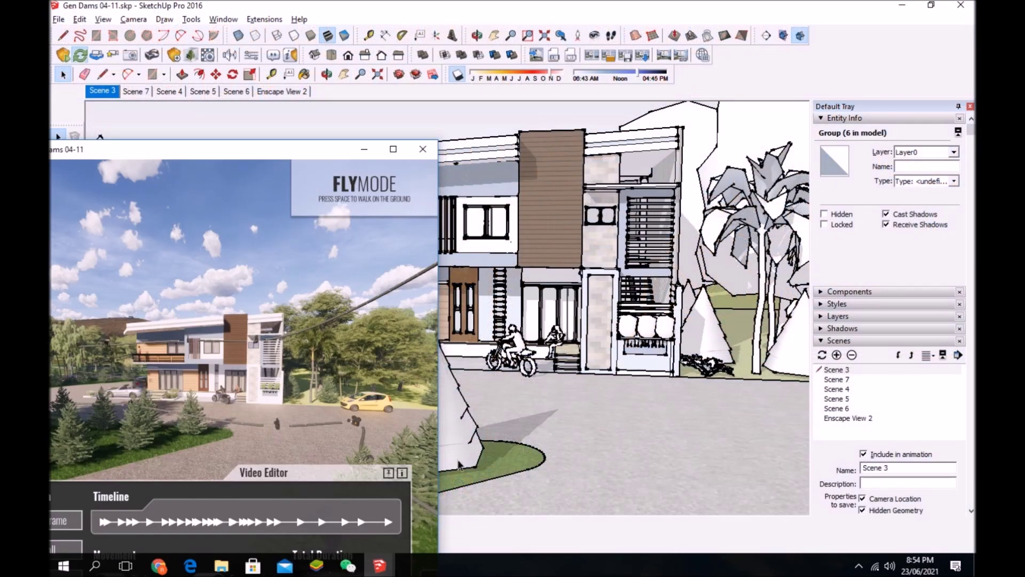
left_click(386, 151)
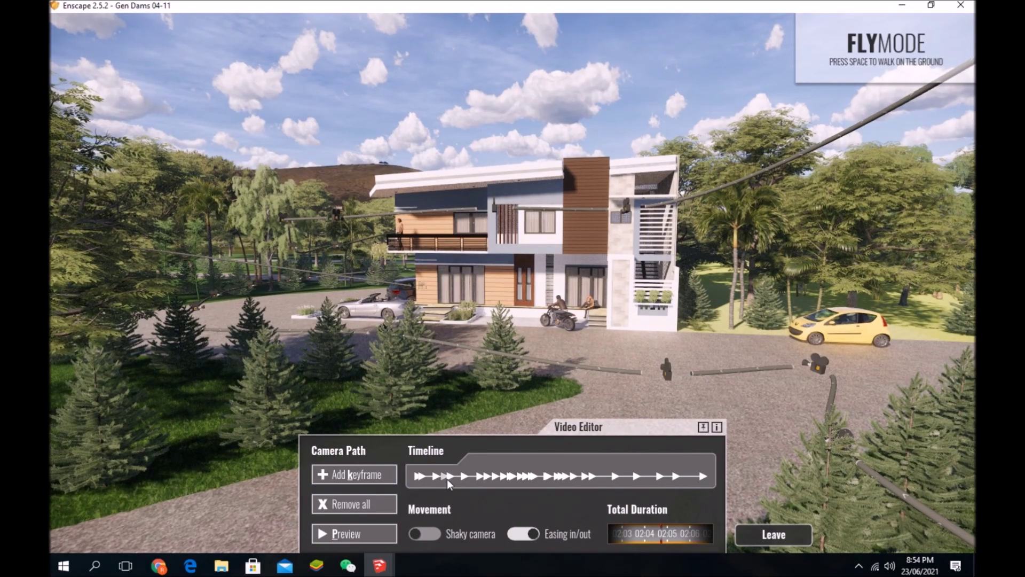
Play a Video Editor preview of the reloaded camera path flying toward the house.
left_click(344, 532)
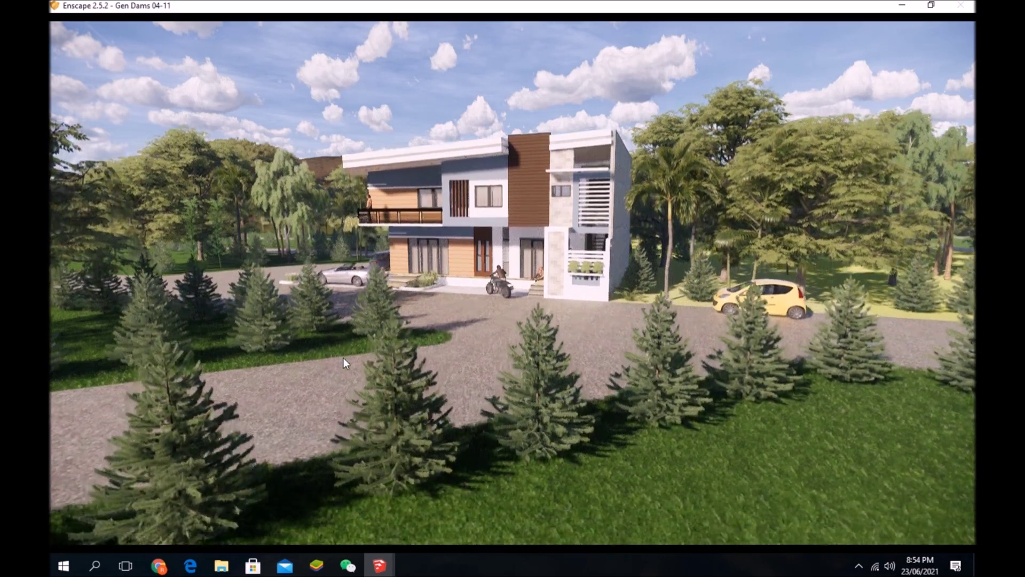